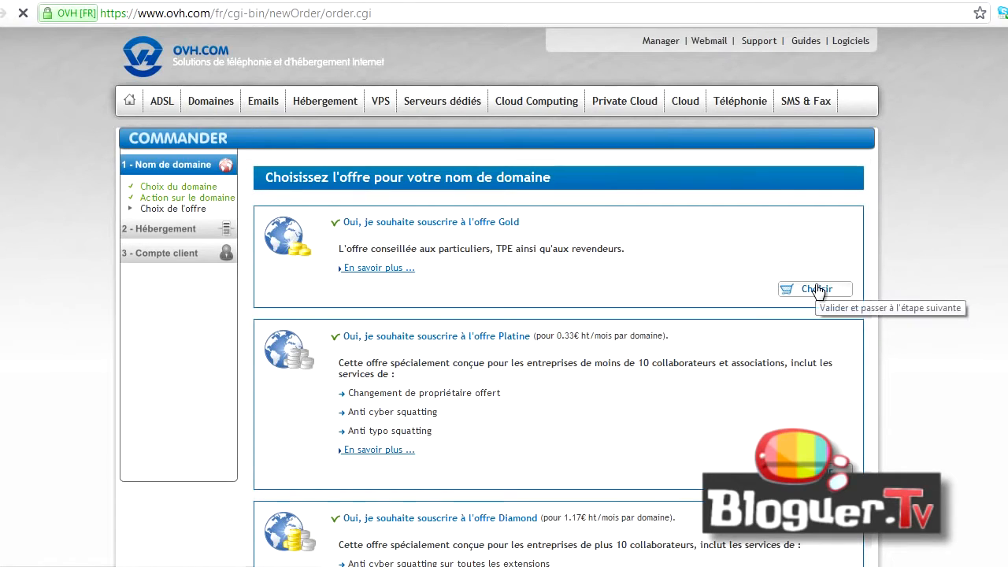
Choose the Gold offer for the domain name and the Perso hosting plan.
left_click(816, 289)
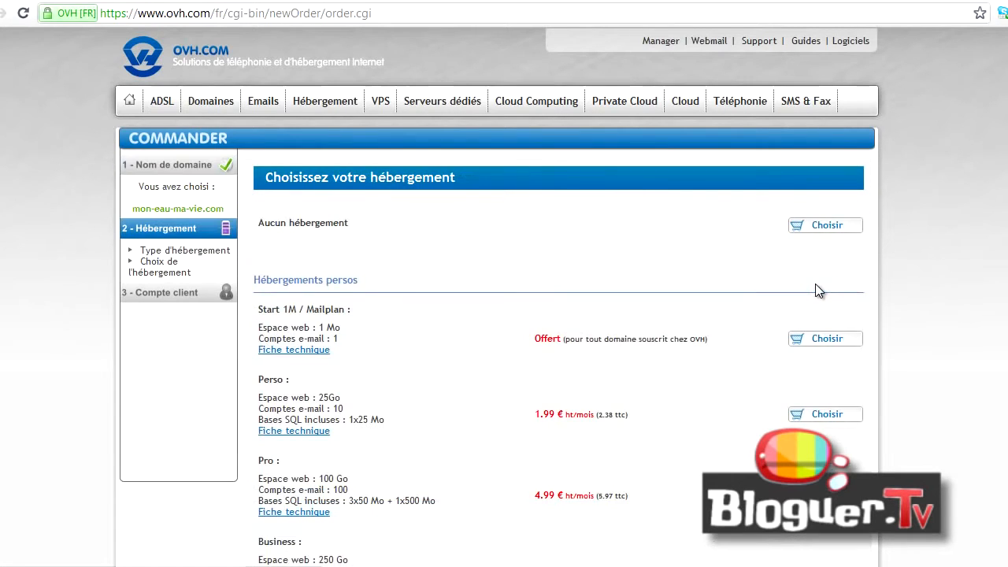
scroll(815, 283, "down", 2)
scroll(967, 250, "down", 1)
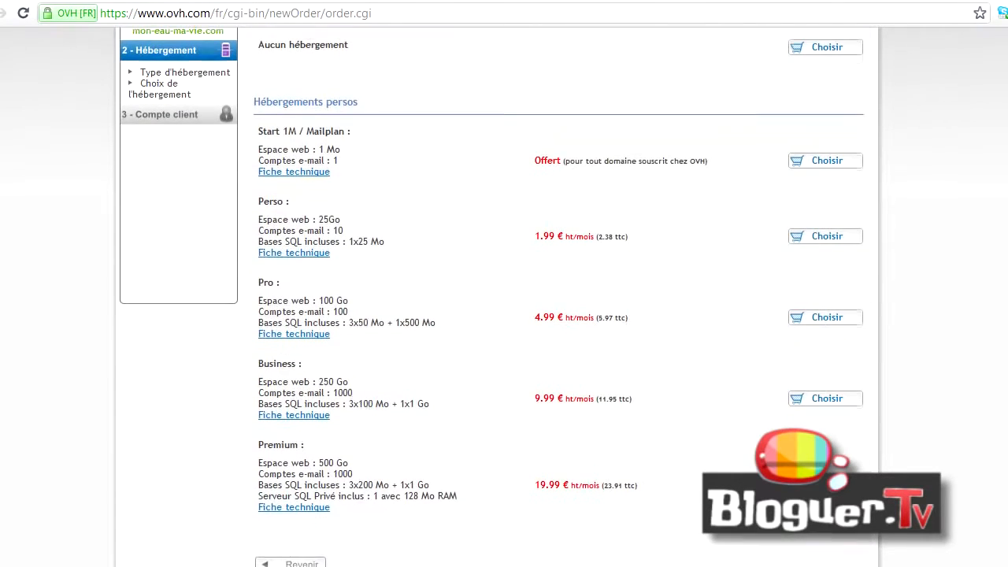
left_click(835, 239)
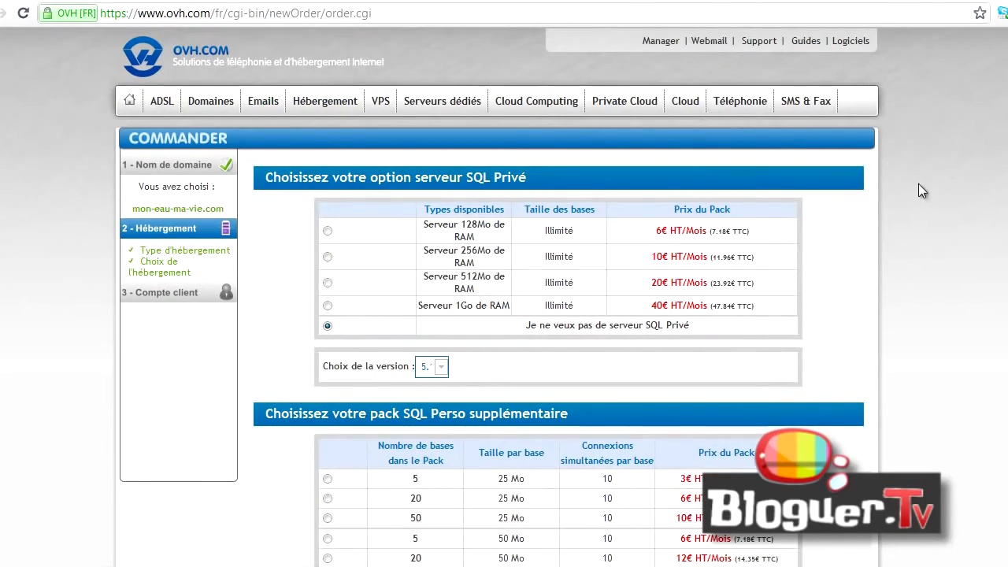
Continue the order without a private SQL server or an additional SQL Perso pack.
scroll(919, 186, "down", 1)
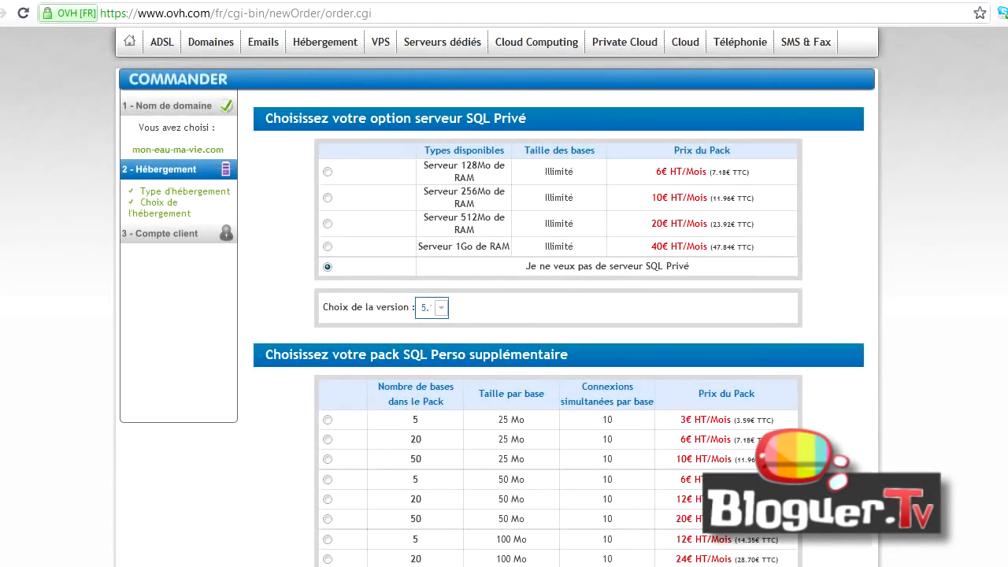
scroll(504, 314, "down", 3)
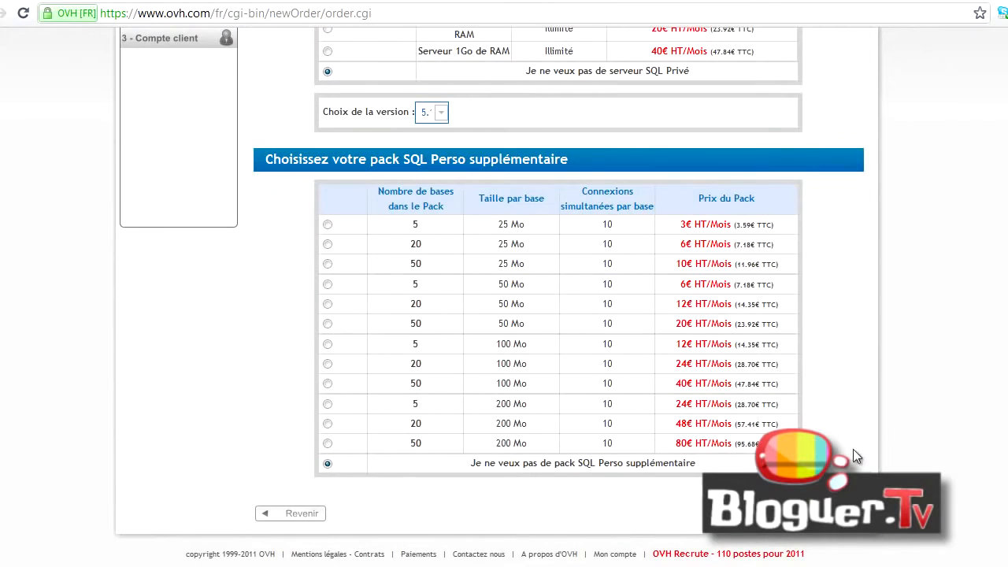
left_click(811, 515)
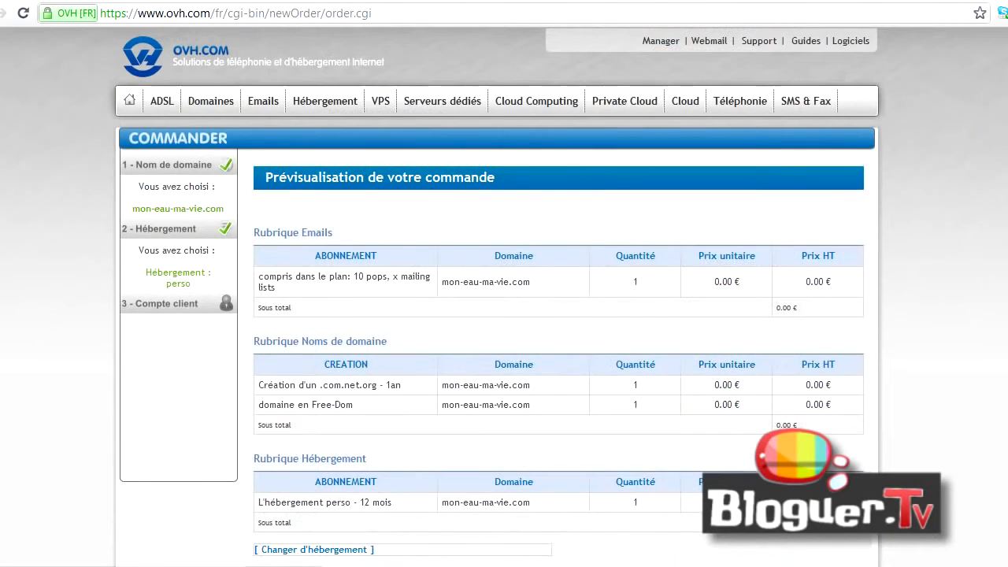
Accept the order preview and identify as an existing contact with the prefilled credentials.
scroll(504, 315, "down", 2)
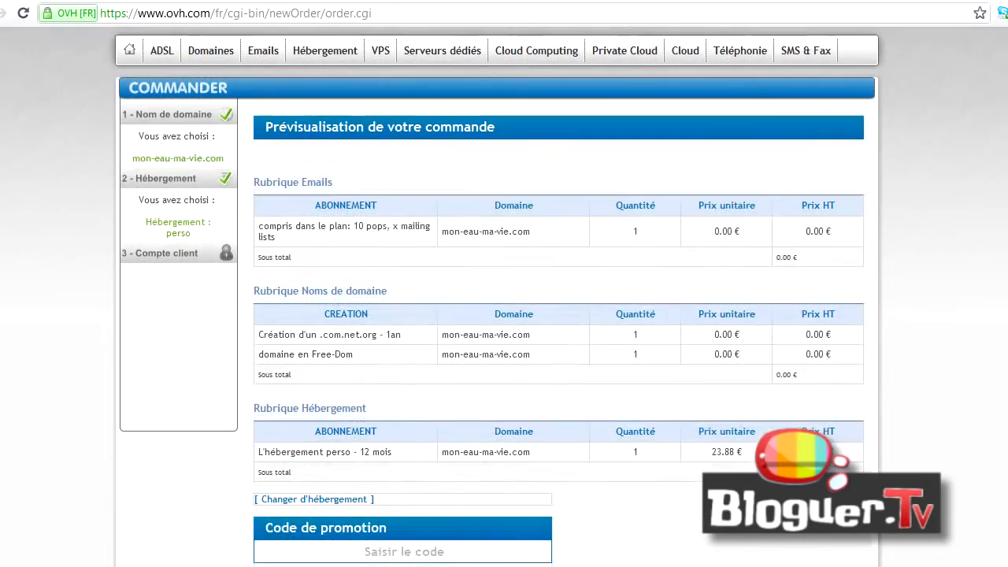
scroll(835, 446, "down", 2)
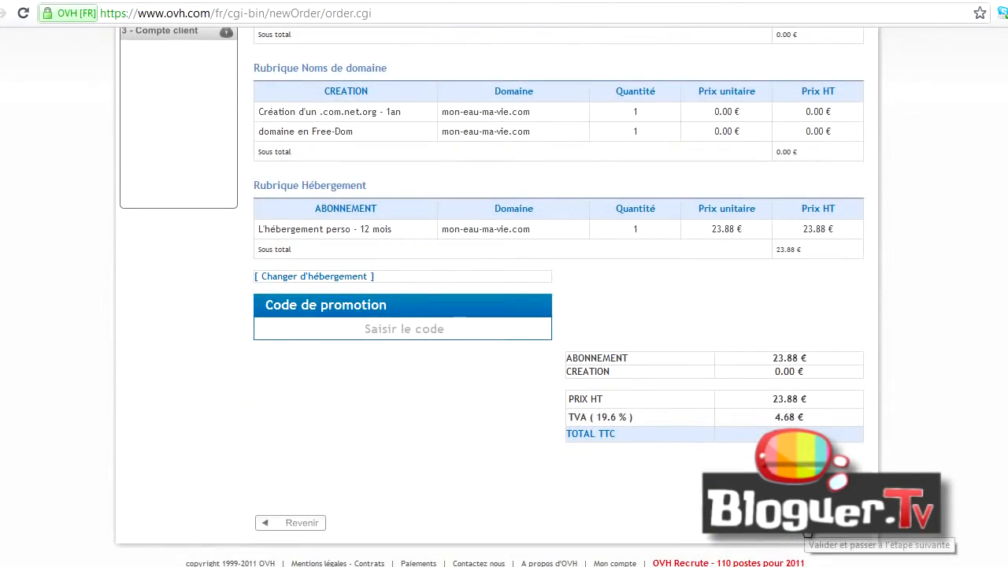
left_click(806, 529)
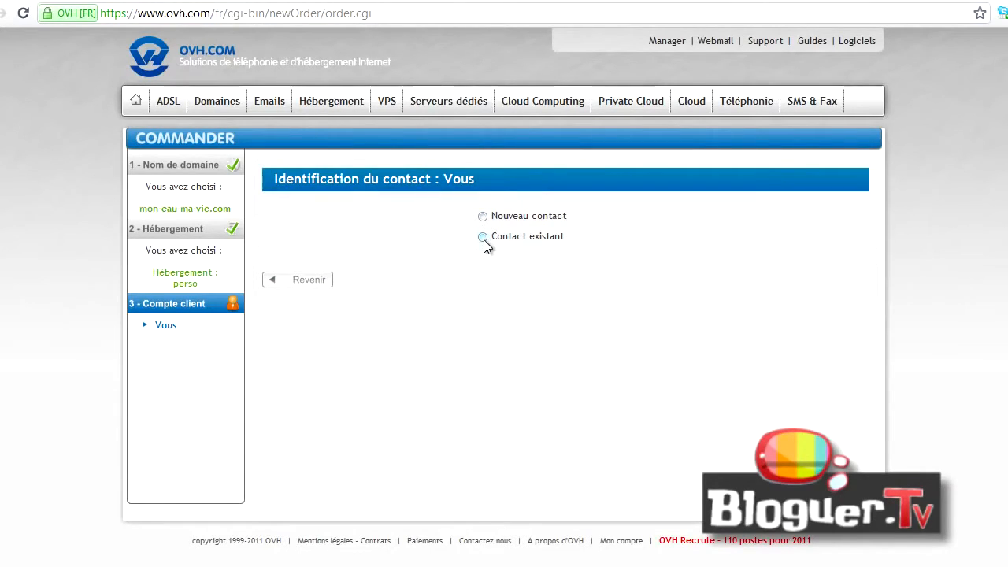
left_click(482, 238)
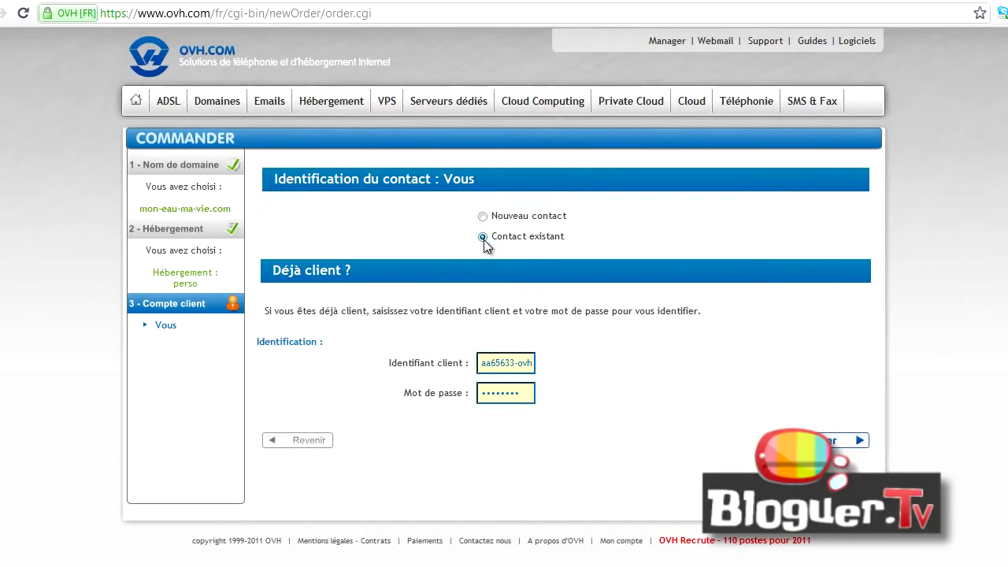
left_click(827, 441)
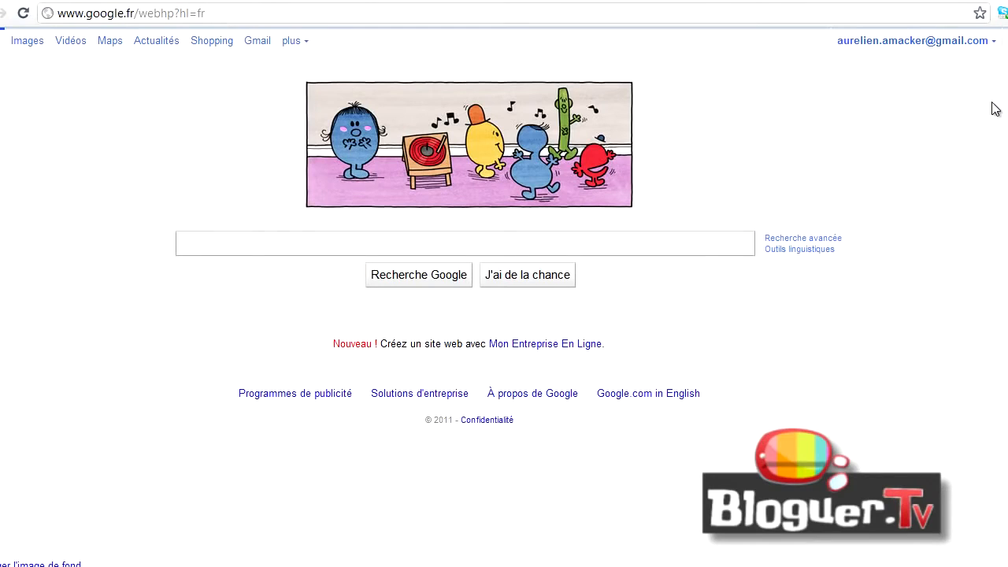
Search Google for "wordpress fr" and open the WordPress Francophone site.
type("wordpress")
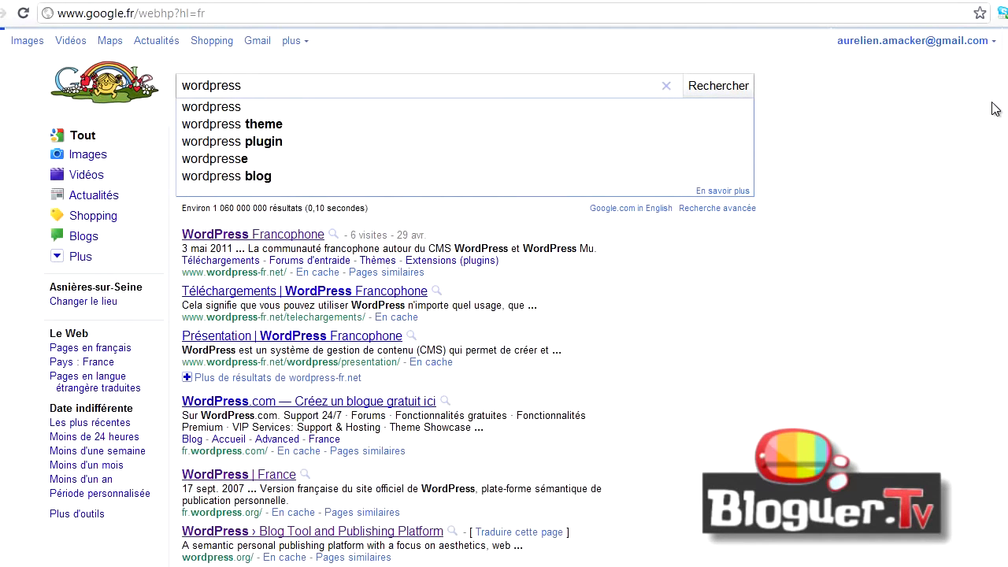
type(" fr")
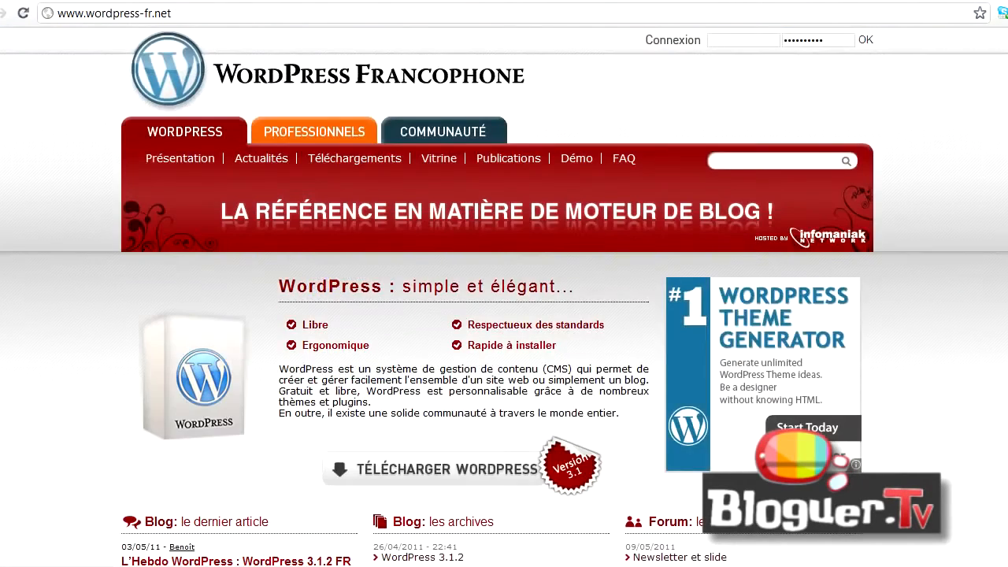
Download the latest French WordPress package from the WordPress Francophone home page.
scroll(973, 208, "down", 3)
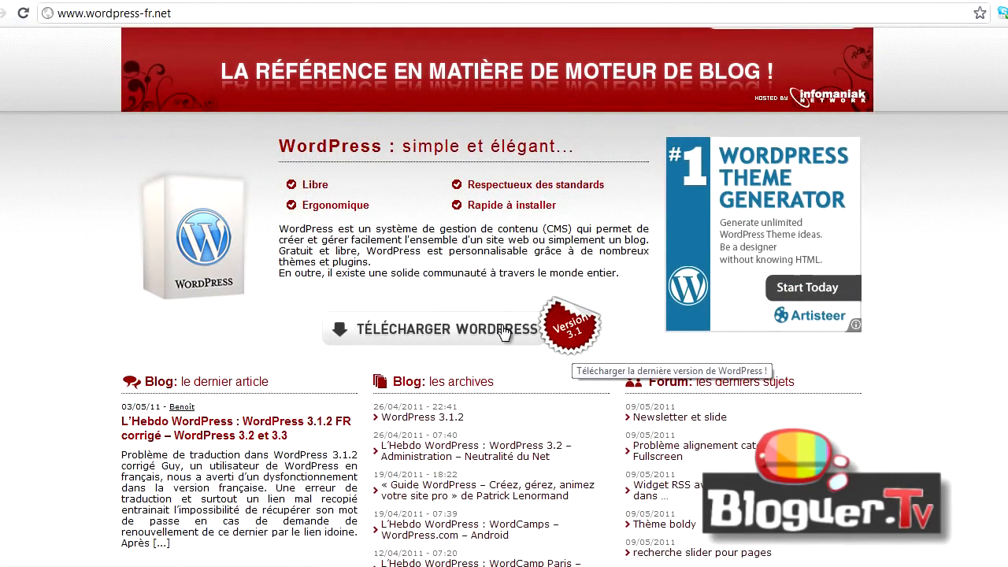
left_click(504, 334)
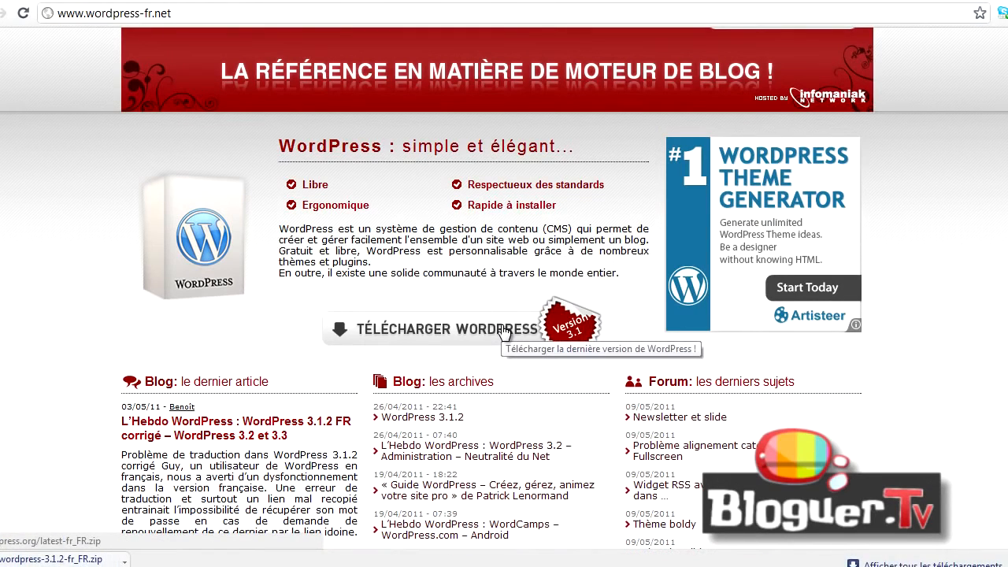
scroll(503, 334, "up", 3)
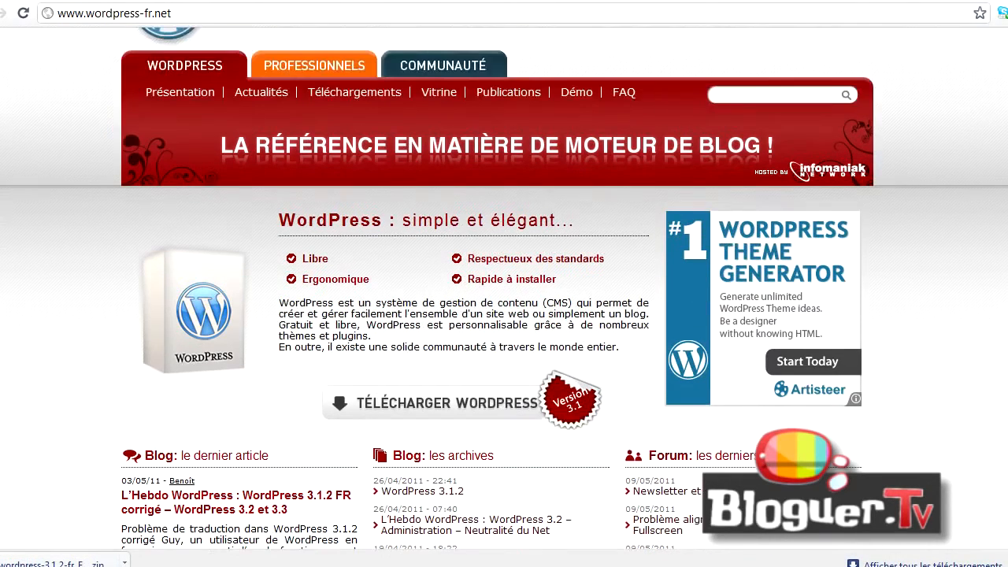
scroll(504, 288, "down", 1)
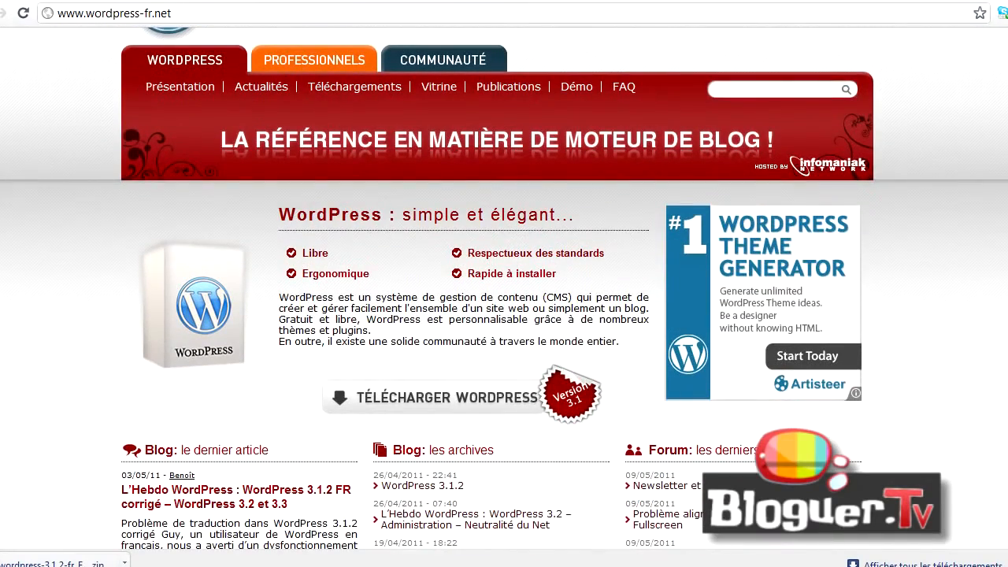
left_click(439, 403)
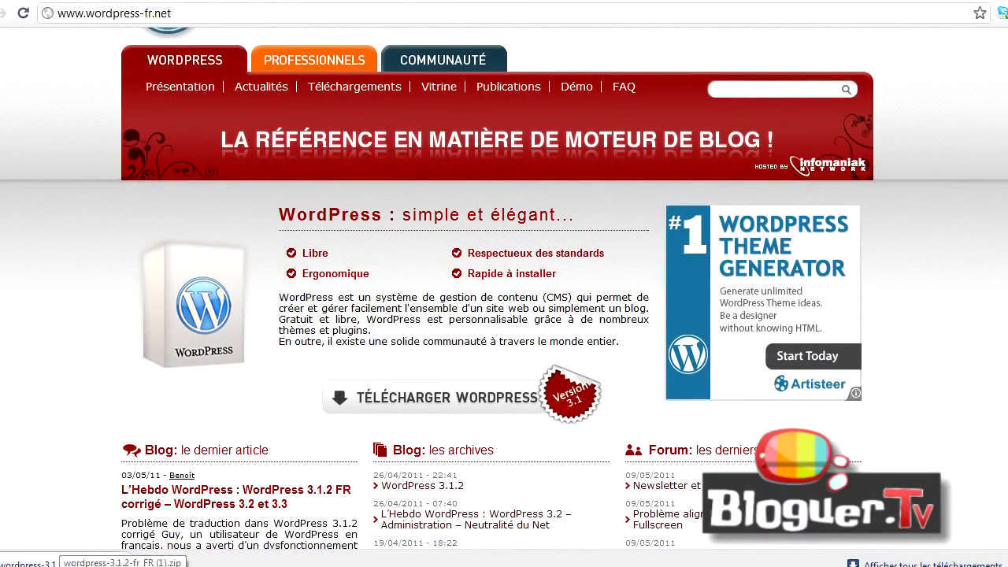
Open the downloaded archive wordpress-3.1.2-fr_FR (1).zip in WinRAR and extract it to the proposed subfolder of Downloads.
left_click(32, 562)
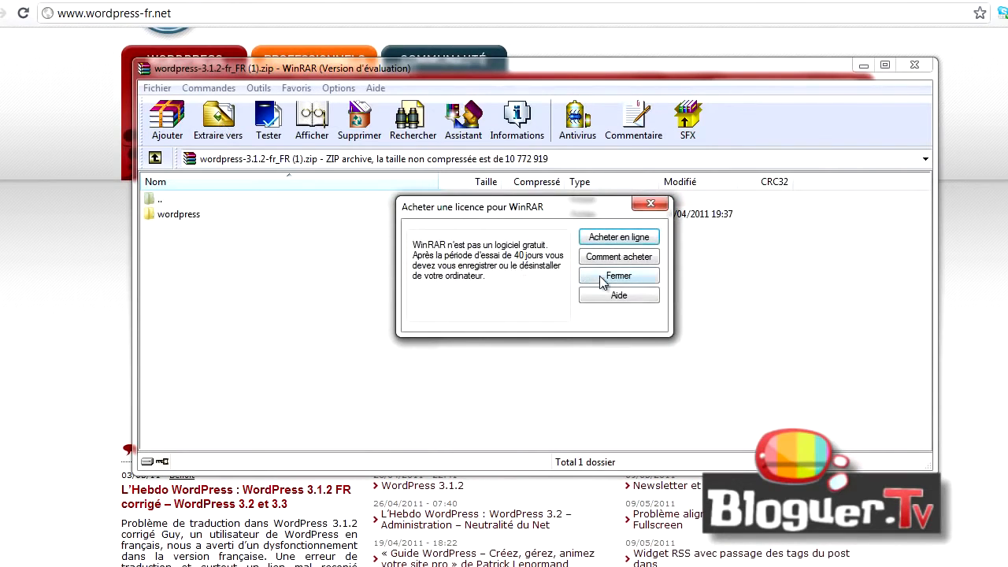
left_click(552, 276)
left_click(218, 120)
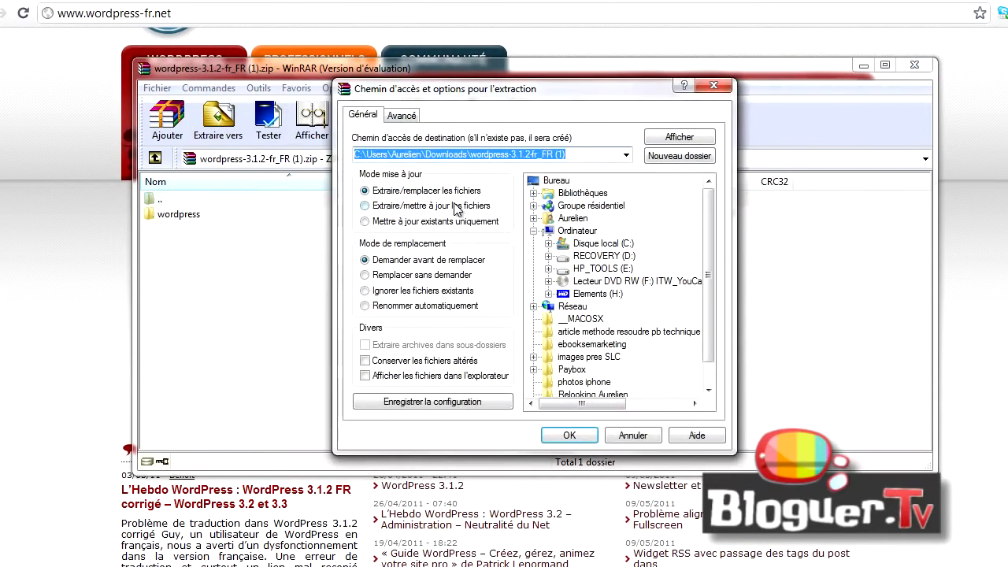
left_click(567, 435)
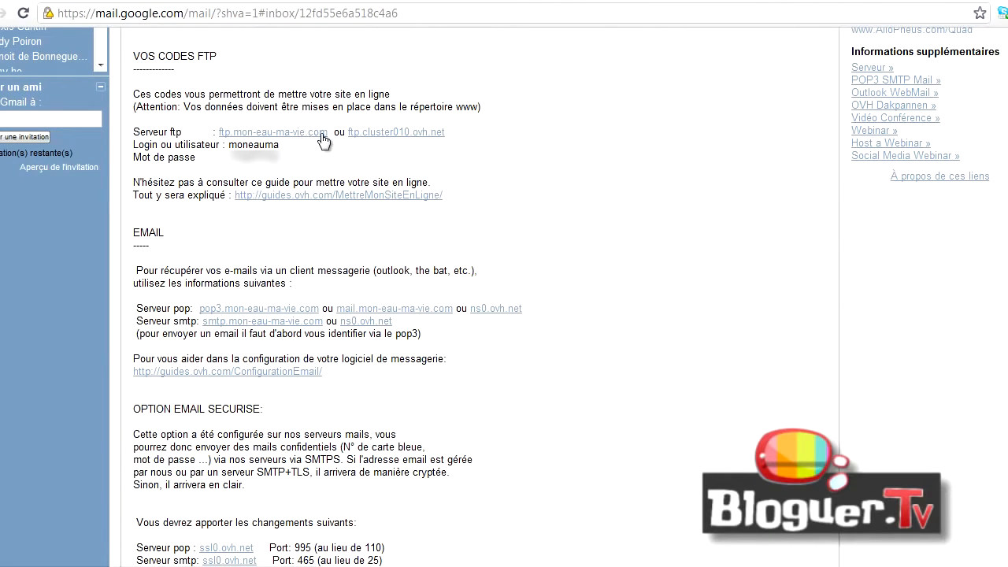
Copy the server address ftp.mon-eau-ma-vie.com from the FTP codes e-mail and enter it as host in the FTP client.
left_click_drag(328, 132, 221, 134)
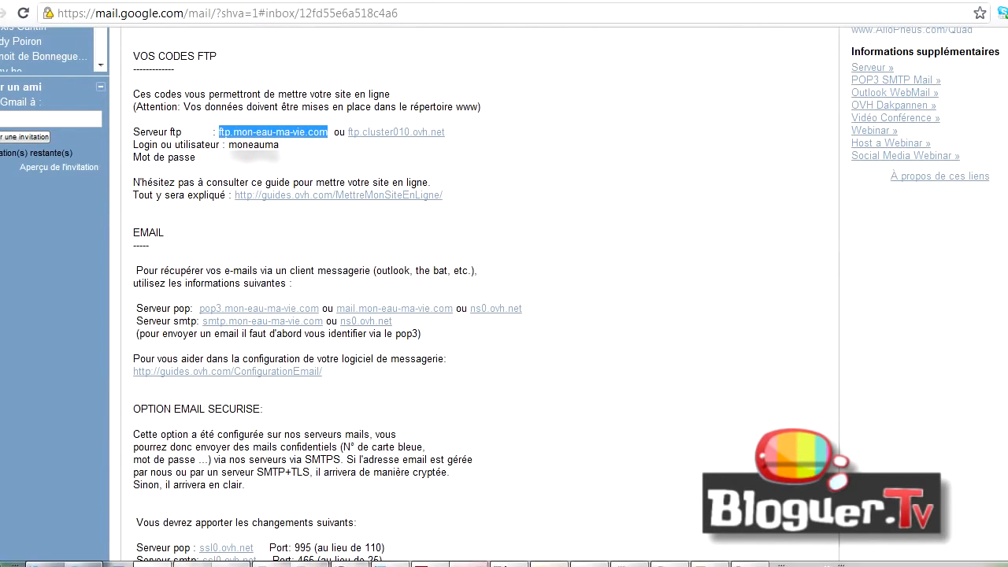
left_click(470, 564)
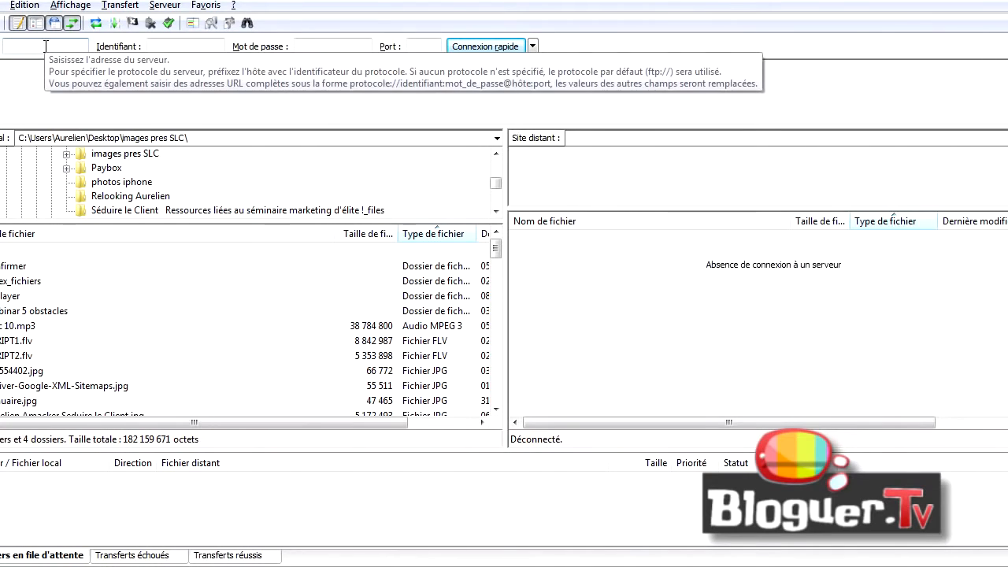
type("non-eau-ma-vie.com")
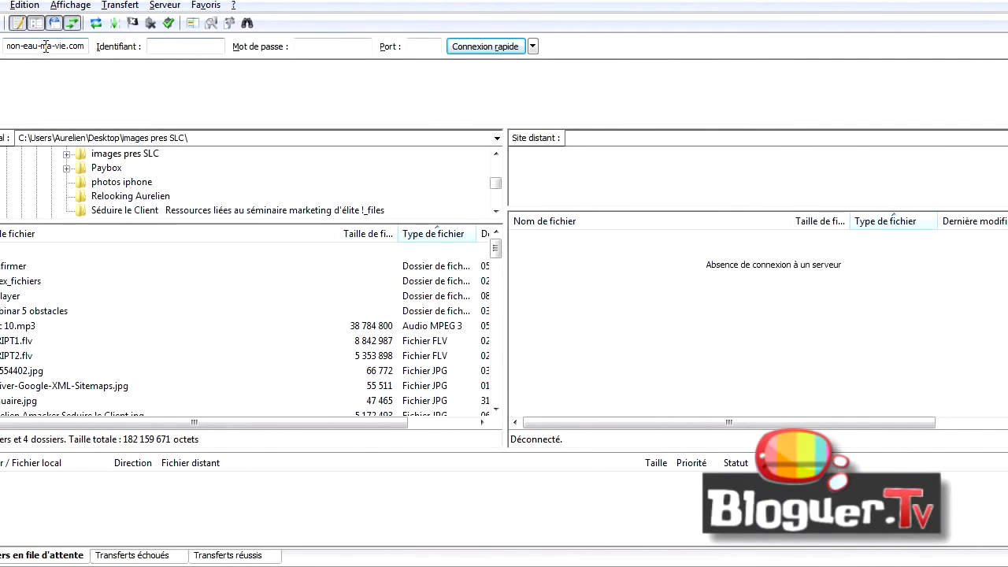
Copy the FTP login from the Gmail message into the FTP client's Identifiant field.
key("alt+Tab")
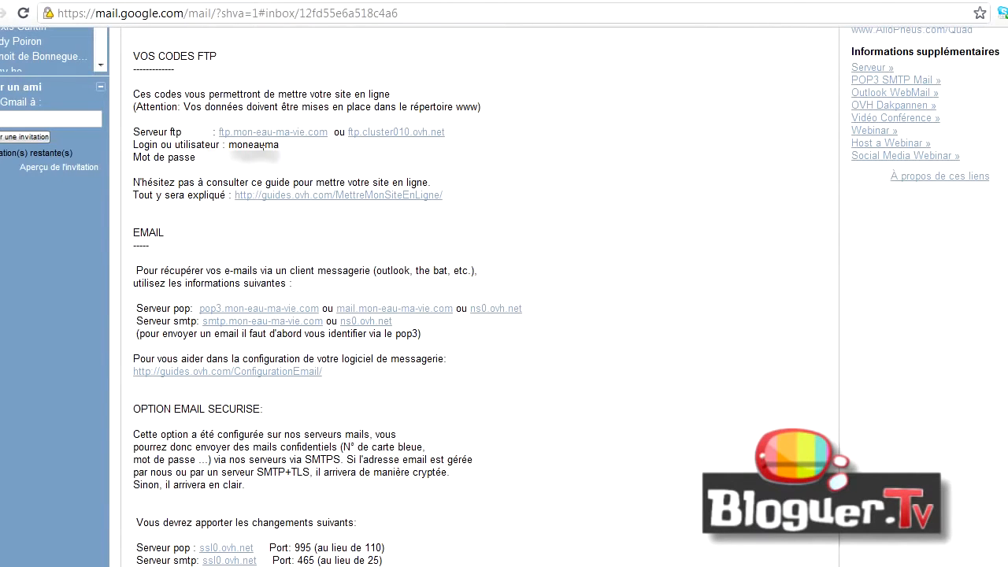
double_click(254, 144)
key("ctrl+c")
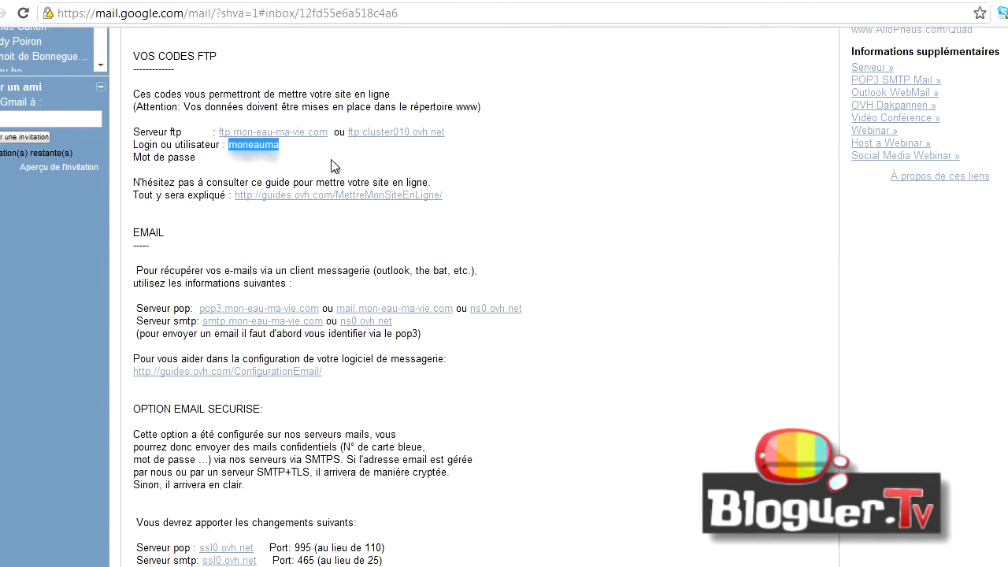
key("alt+Tab")
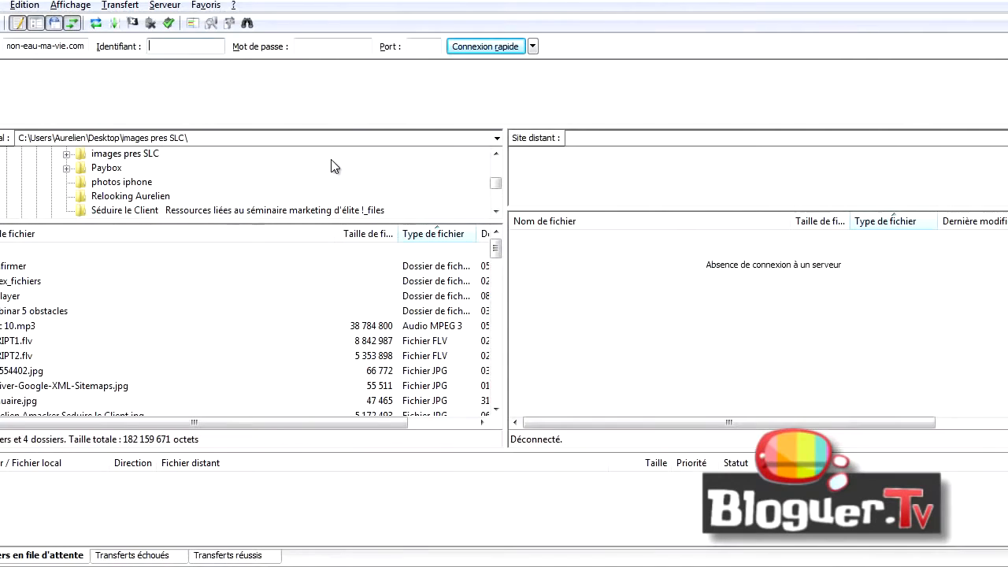
left_click(174, 45)
key("ctrl+v")
key("Tab")
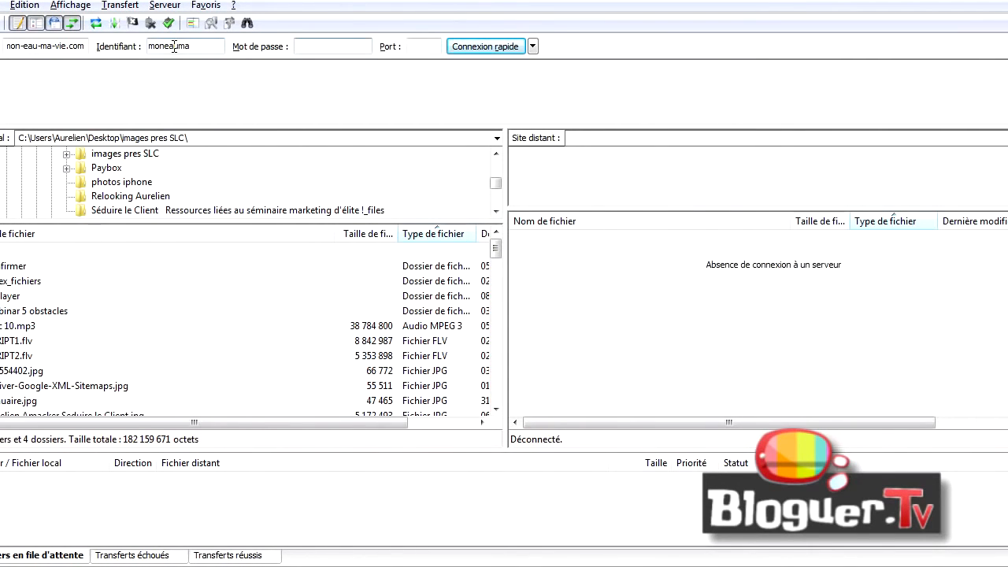
Copy the FTP password from the e-mail into the FTP client's Mot de passe field and connect to the server.
key("alt+Tab")
left_click(260, 157)
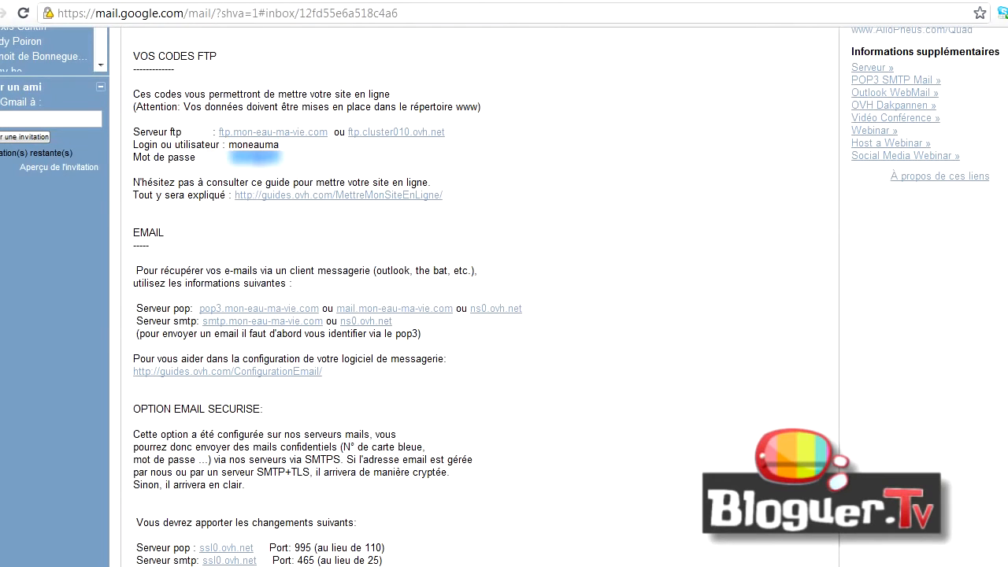
key("alt+Tab")
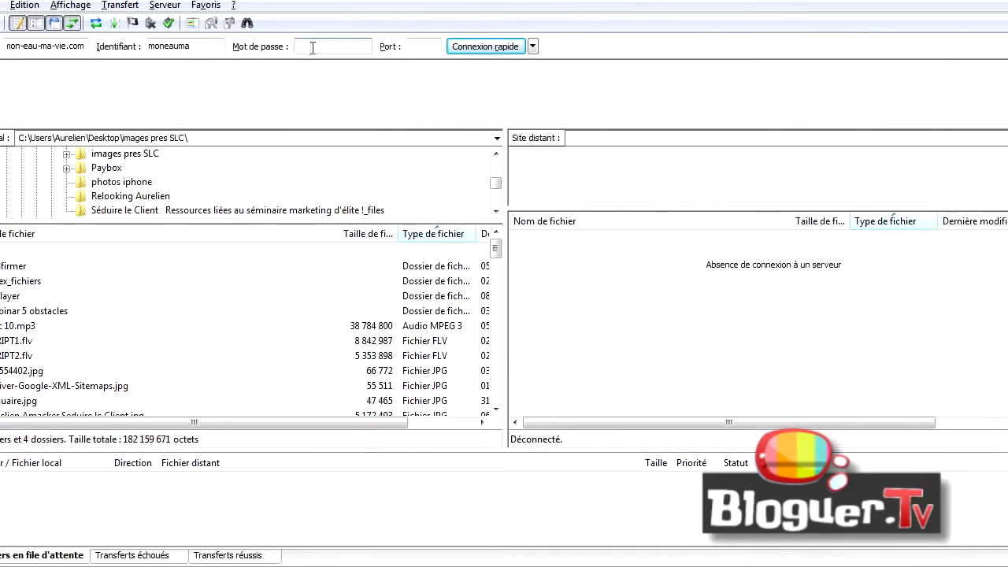
key("ctrl+v")
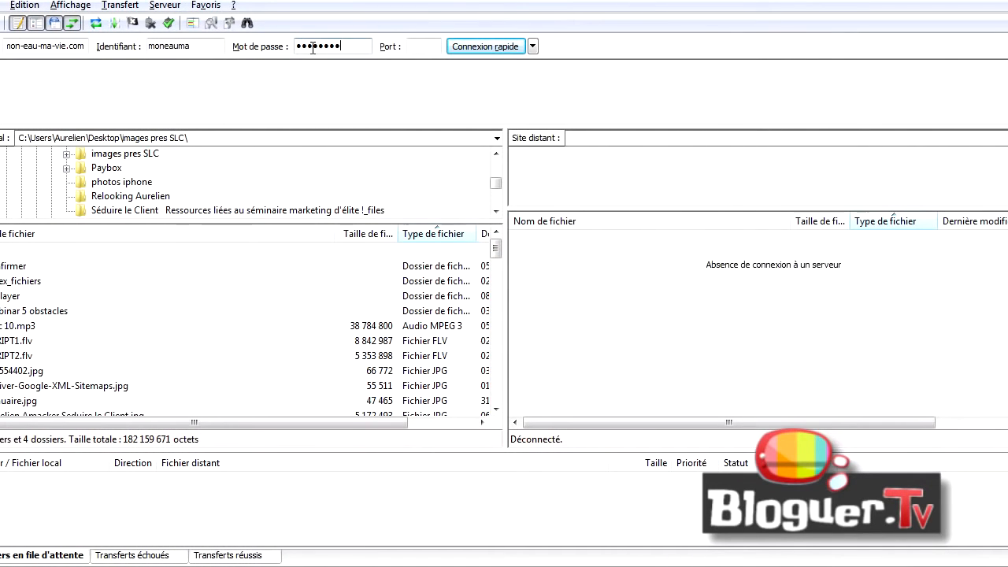
left_click(474, 48)
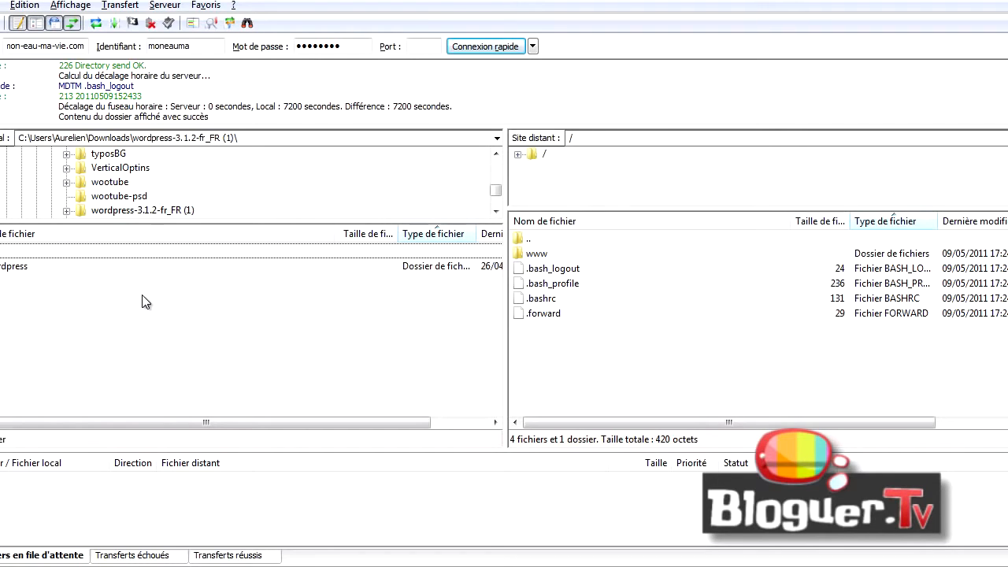
Open the extracted wordpress folder on the local side and the www folder on the remote server.
double_click(18, 268)
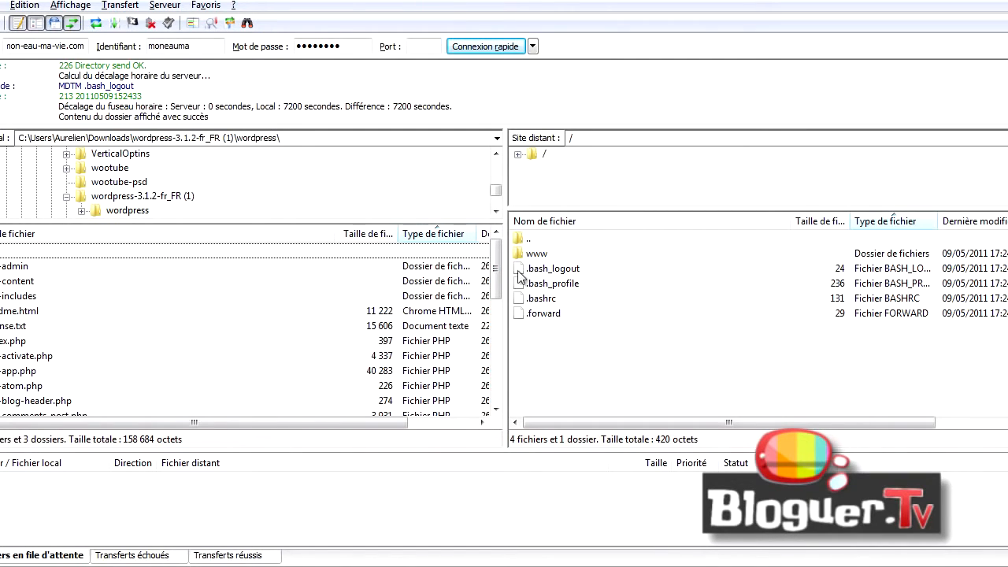
mouse_move(496, 264)
left_mouse_down()
mouse_move(500, 346)
mouse_move(498, 263)
left_mouse_up()
double_click(537, 254)
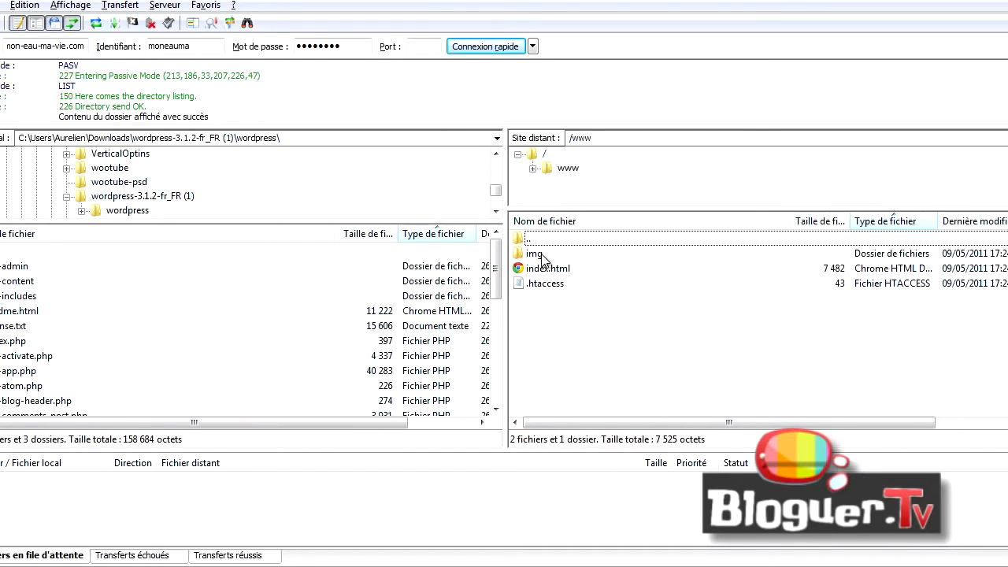
Delete index.html from the www folder on the remote server.
left_click(588, 271)
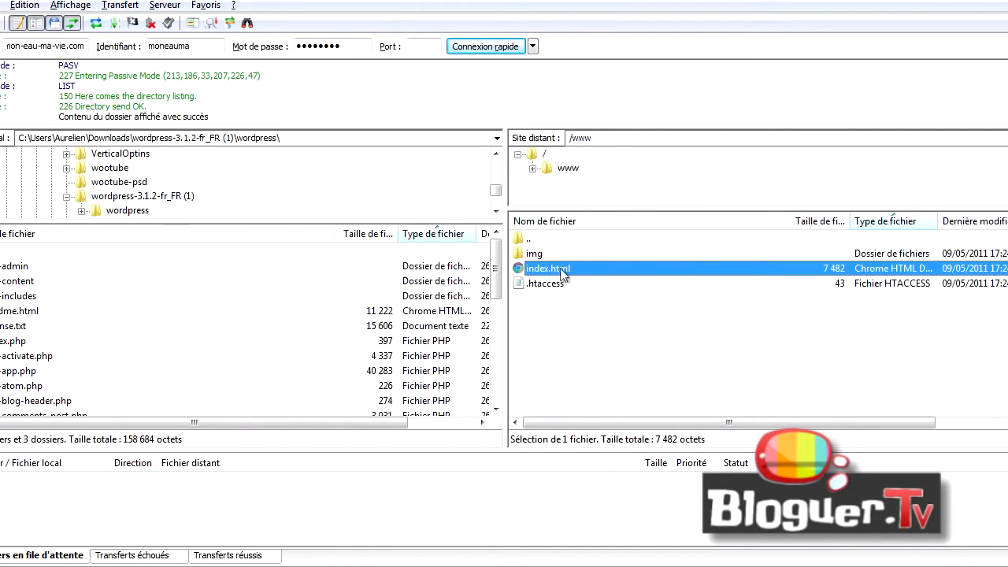
key("Delete")
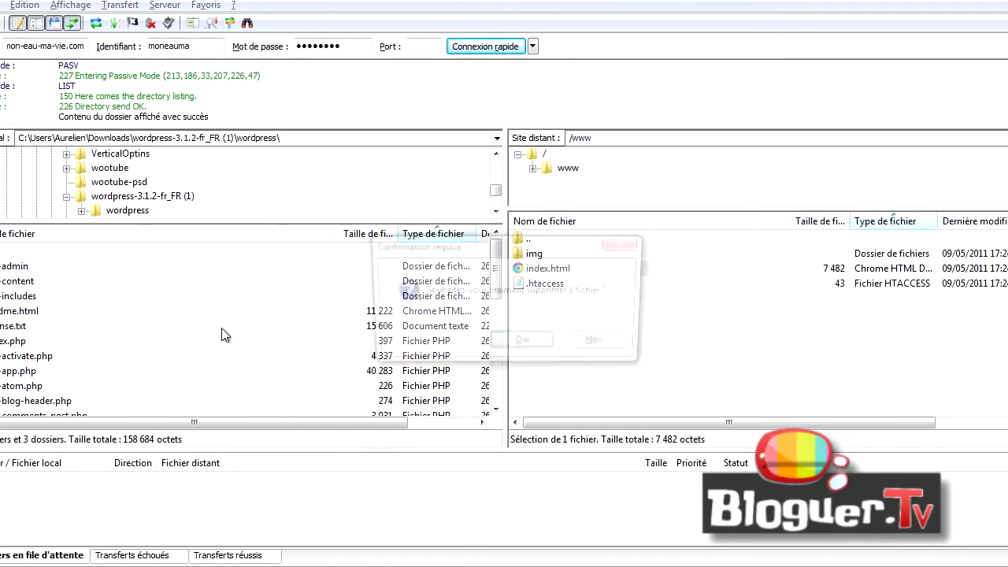
key("Return")
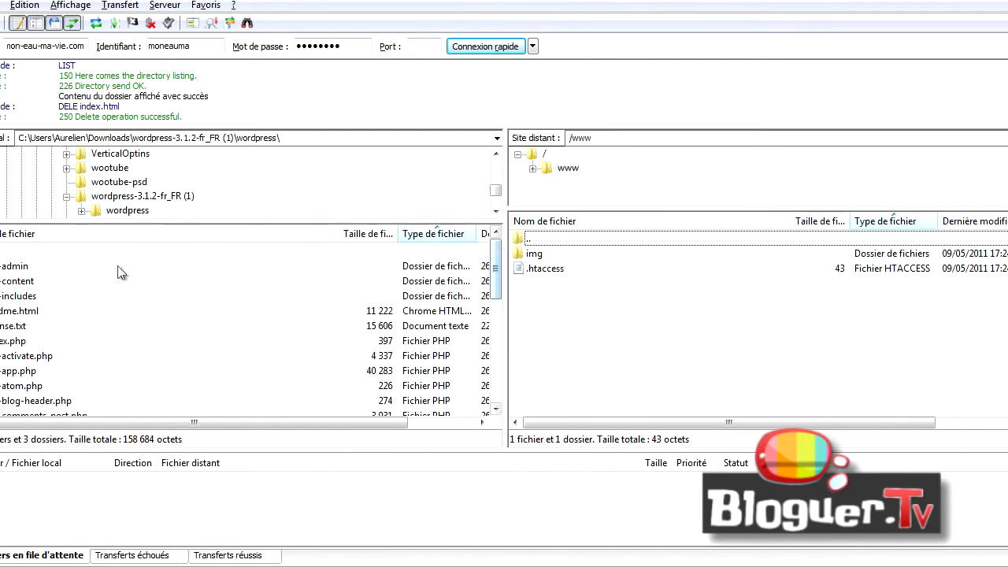
Upload all the WordPress folders and files to the remote www folder, always replacing files that already exist there.
left_click(26, 268)
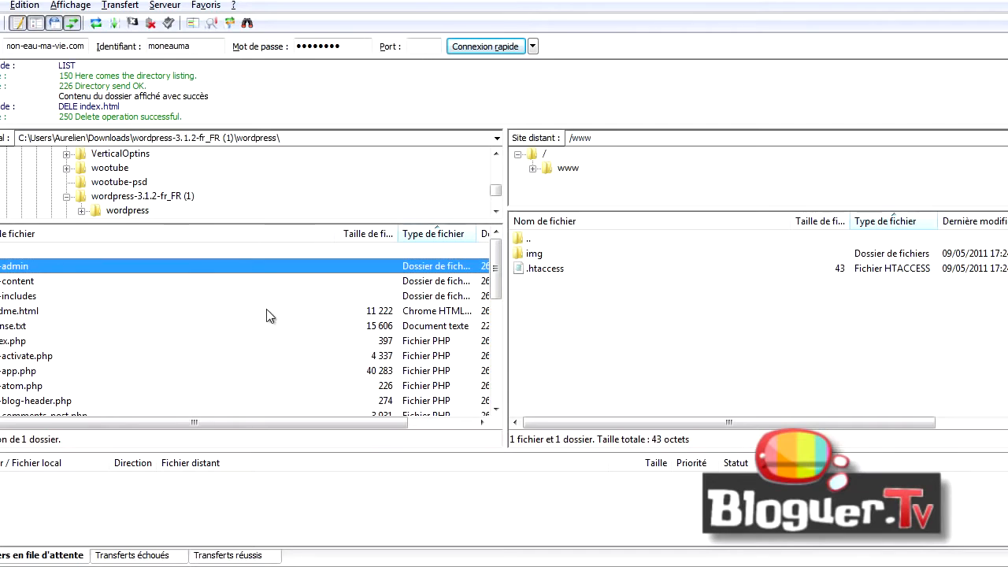
left_click_drag(498, 264, 502, 388)
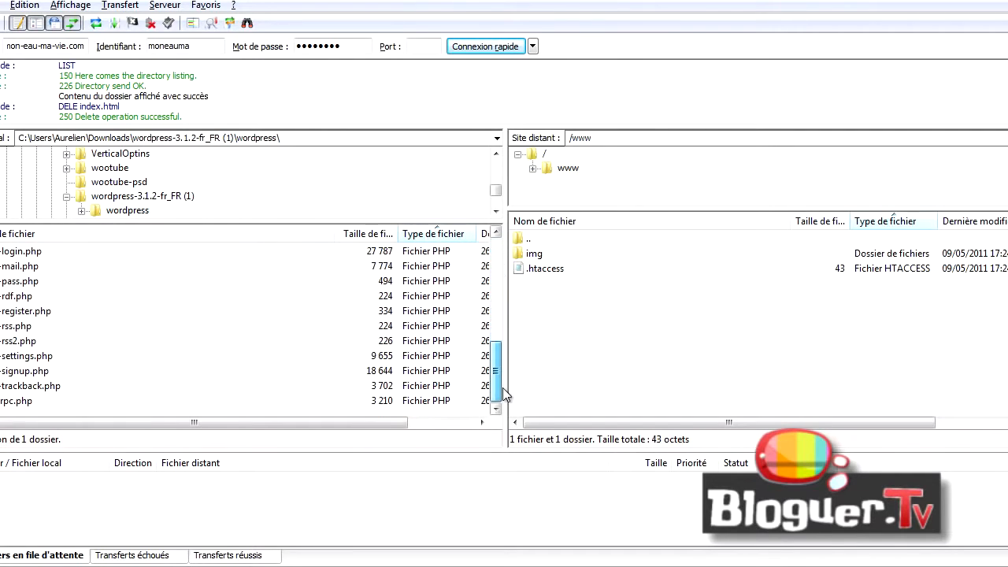
left_click(37, 399, "shift")
right_click(37, 296)
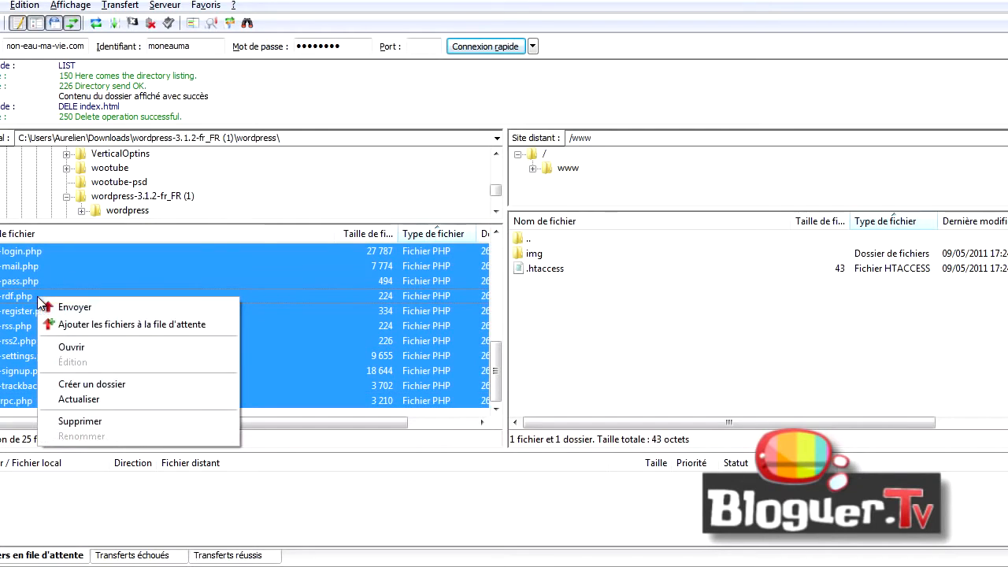
left_click(48, 303)
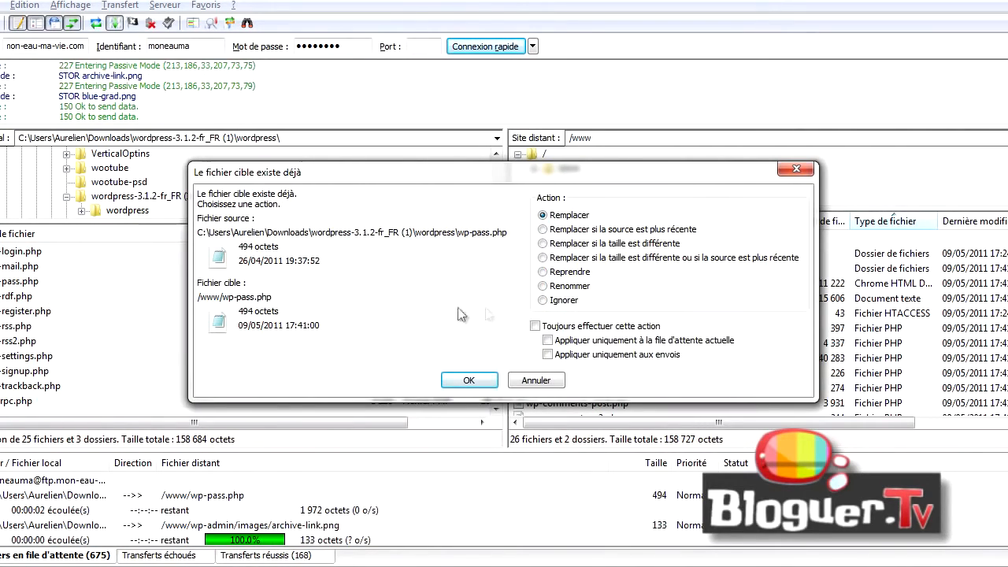
left_click(536, 326)
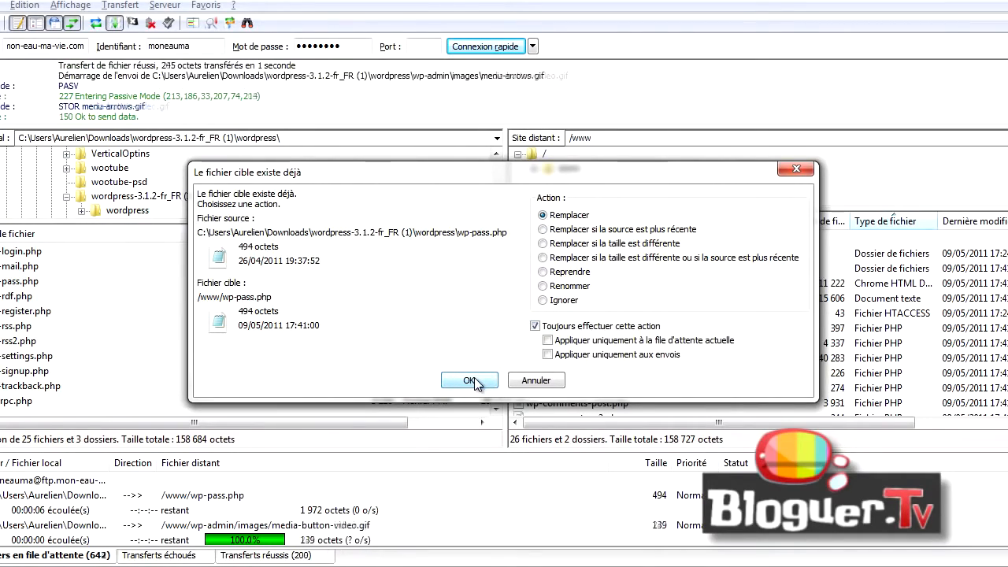
left_click(470, 380)
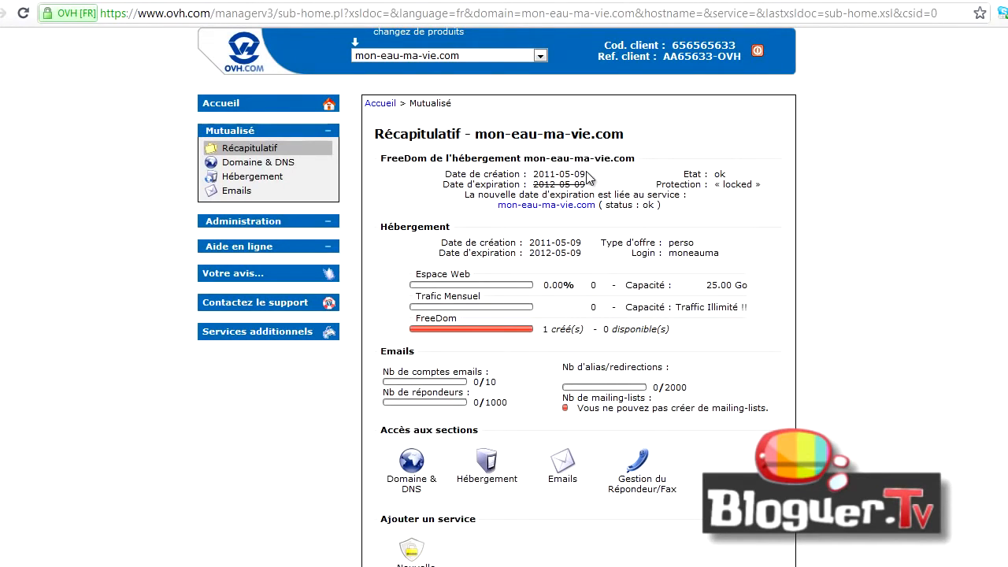
In the OVH manager, open the form for a new SQL database in the mon-eau-ma-vie.com hosting section.
left_click(252, 177)
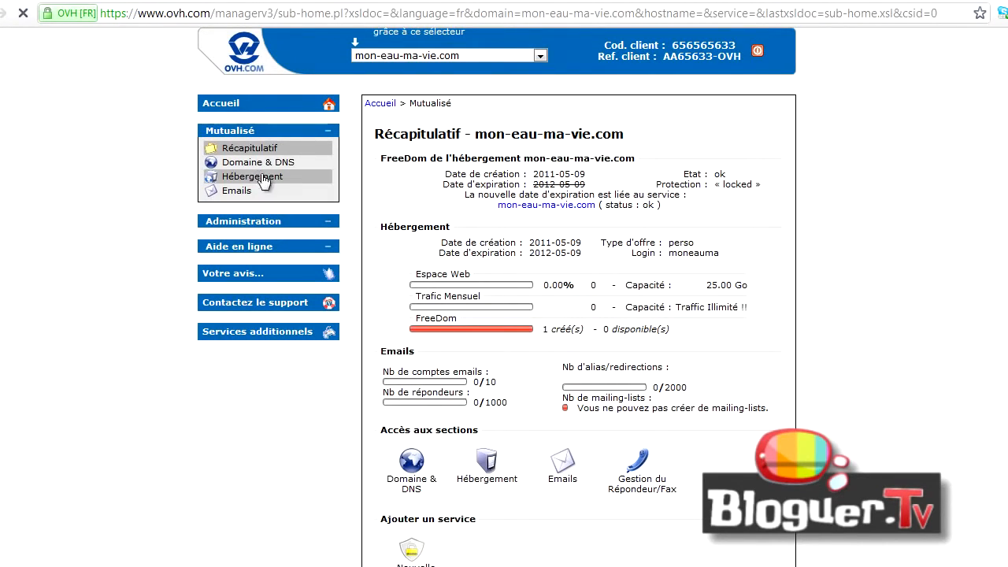
scroll(653, 259, "down", 3)
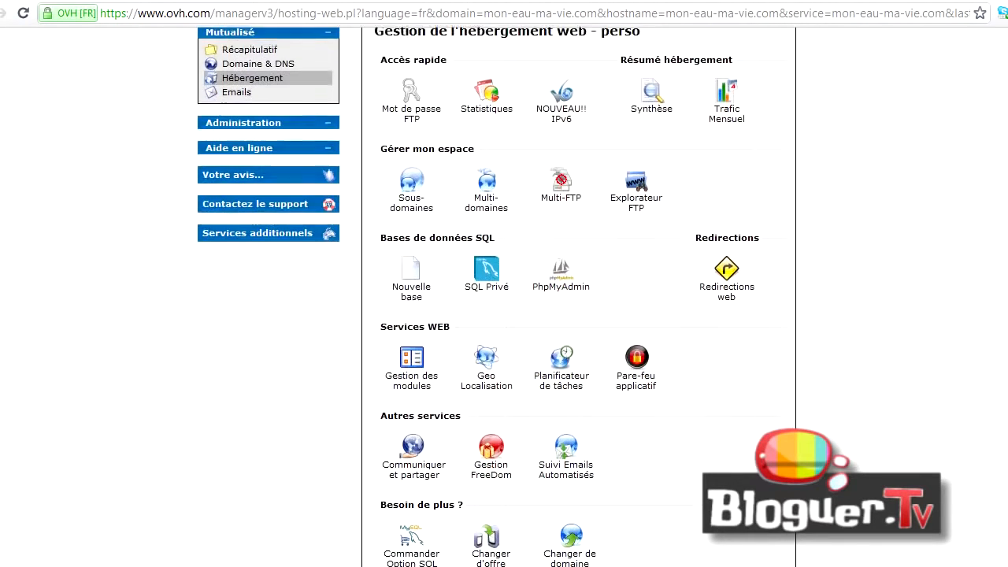
left_click(411, 271)
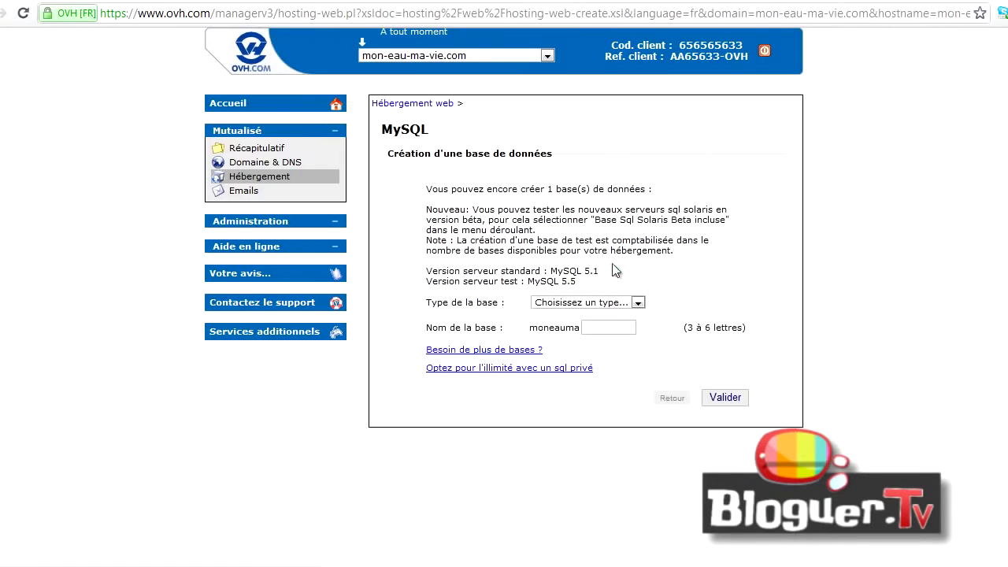
Create a database of type Base Sql incluse (1) with the name suffix 111.
left_click(630, 302)
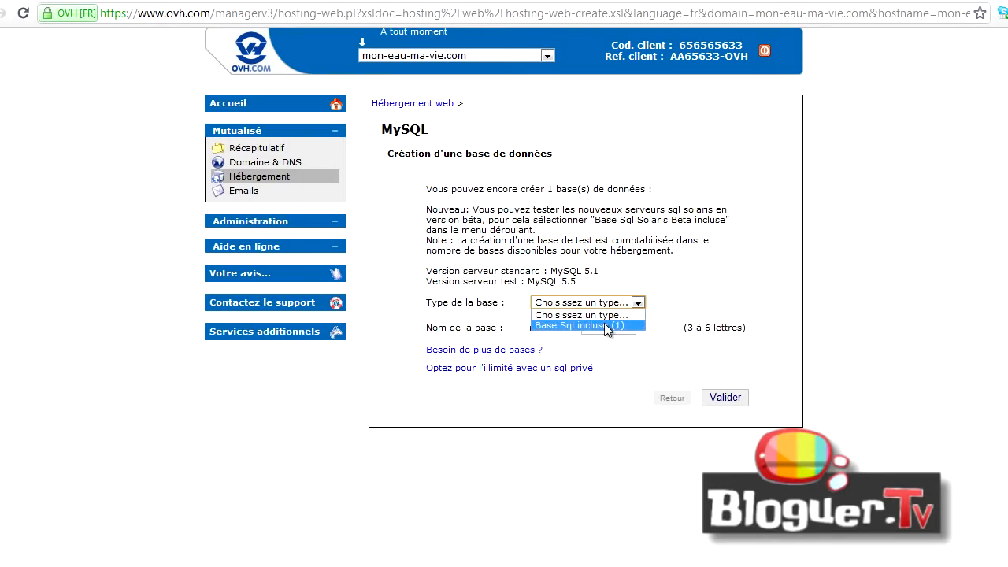
left_click(604, 324)
left_click(605, 330)
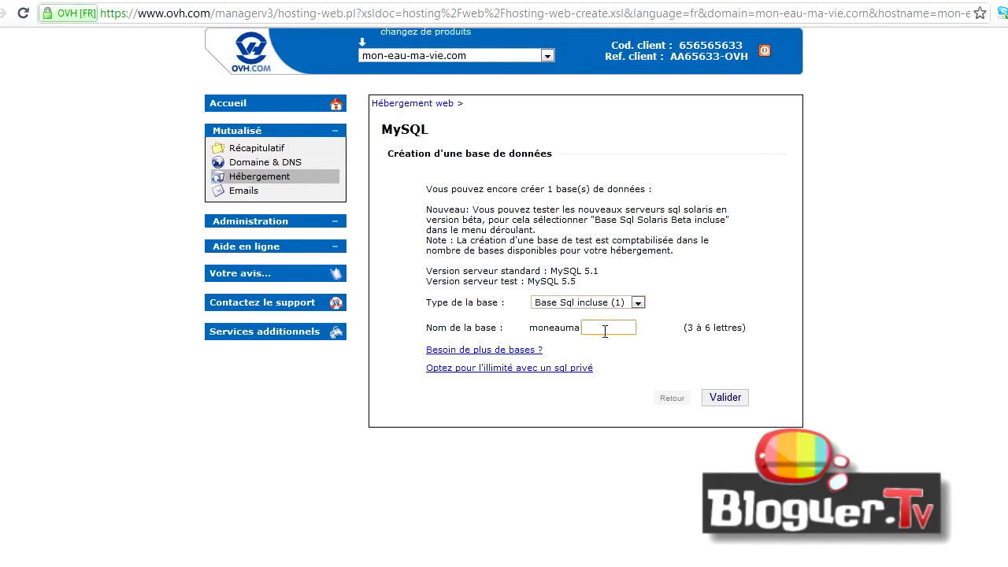
type("111")
left_click(633, 374)
left_click(727, 398)
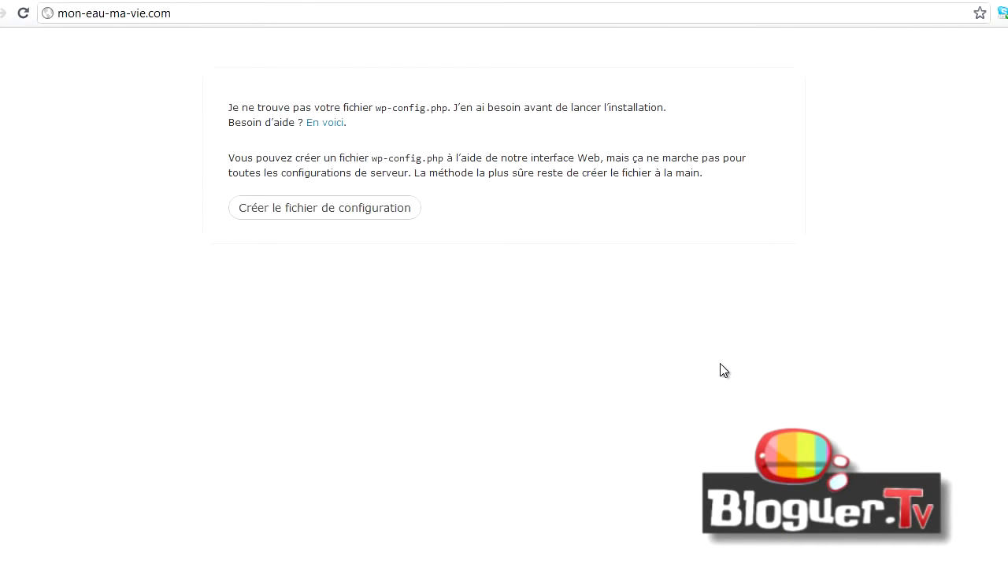
Start the WordPress configuration file setup on mon-eau-ma-vie.com and switch to the Gmail message with the MySQL database details.
left_click(344, 213)
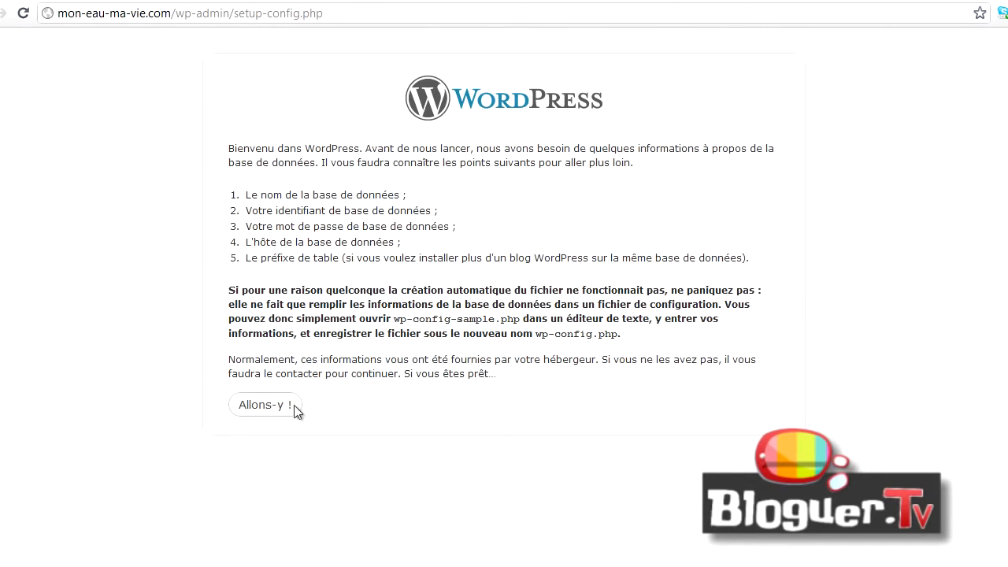
left_click(263, 408)
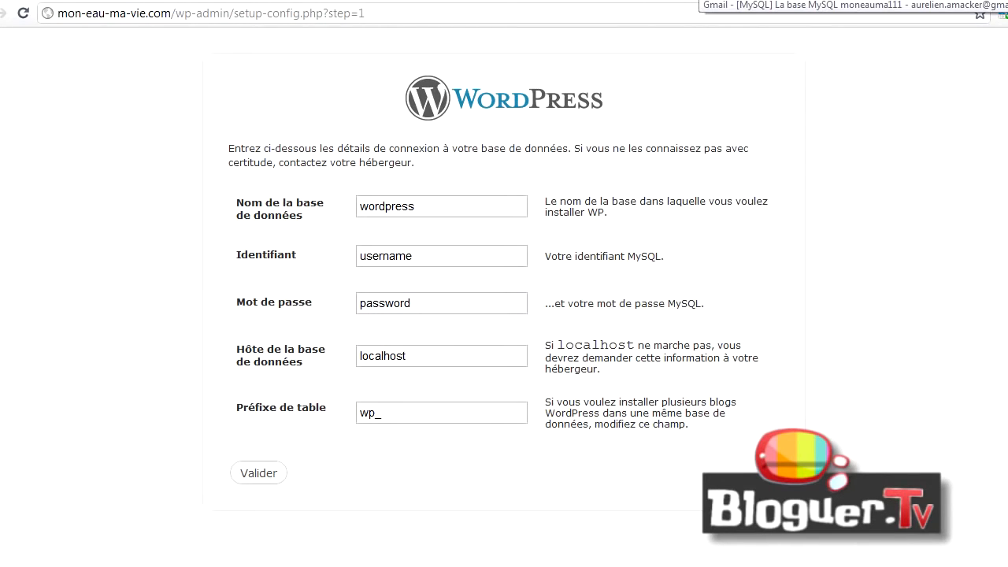
left_click(713, 1)
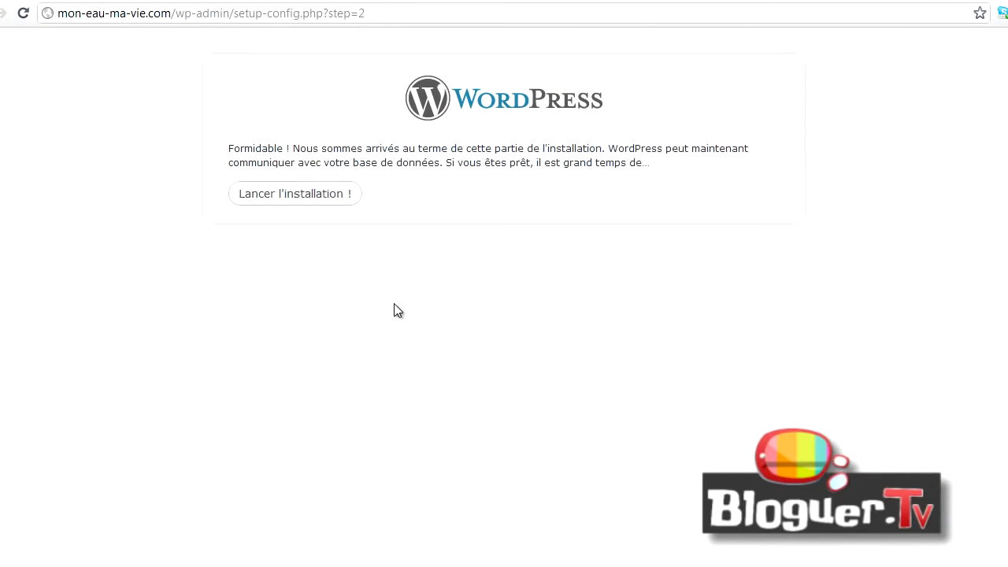
Launch the WordPress installation and set the site title to Mon Eau Ma Vie.
left_click(299, 195)
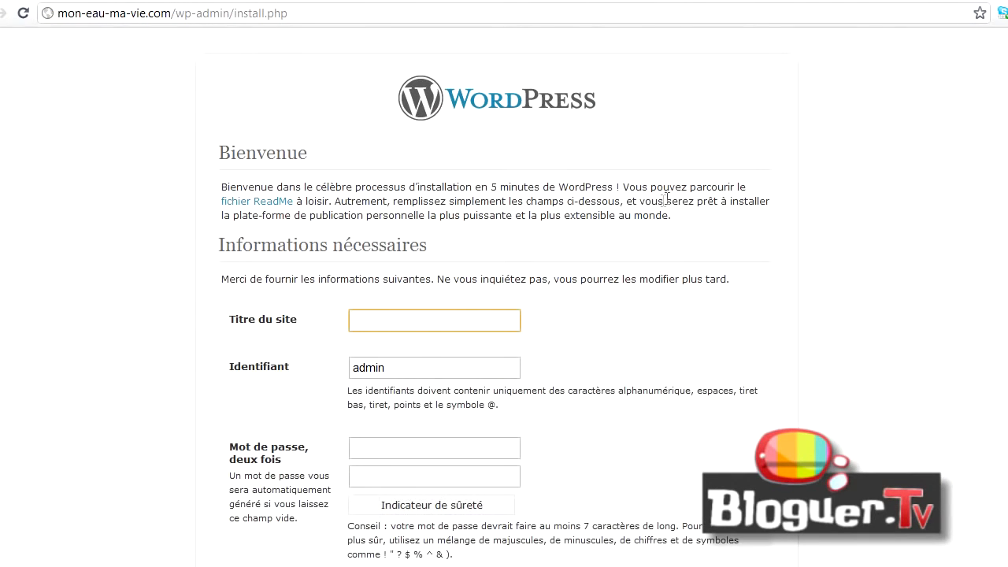
scroll(665, 199, "down", 1)
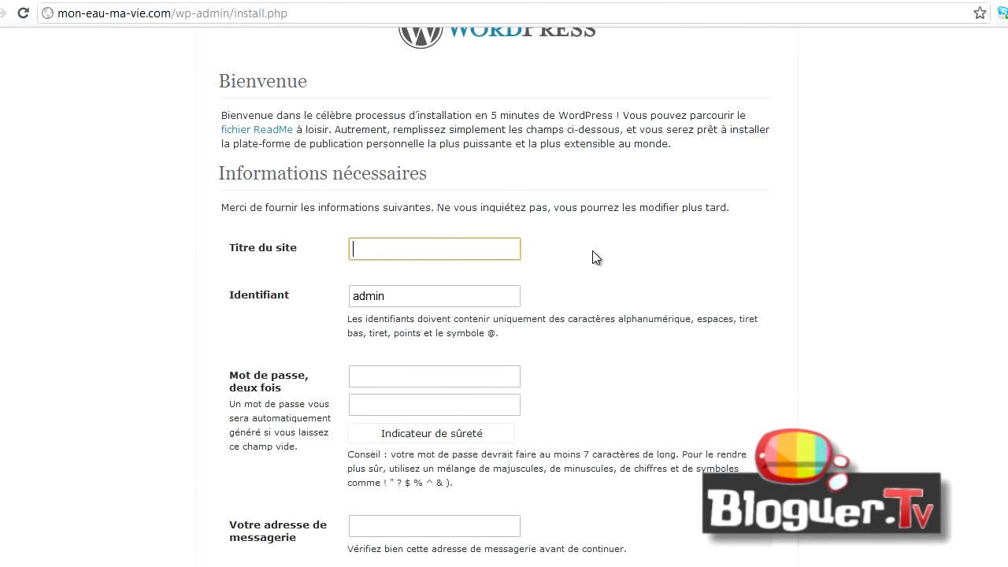
type("Mon eau")
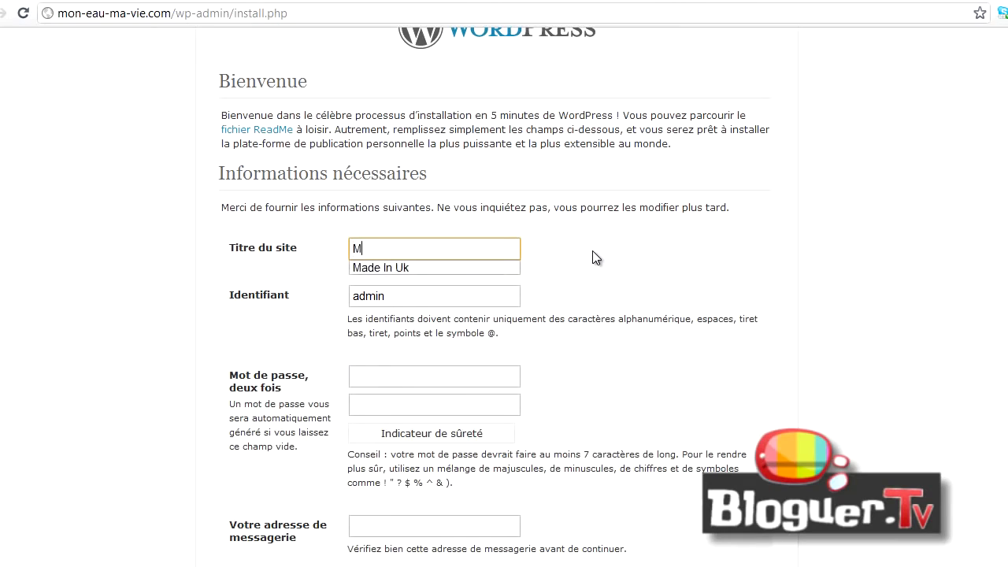
key("BackSpace")
key("BackSpace")
key("BackSpace")
type("Eau Ma Vie")
key("Tab")
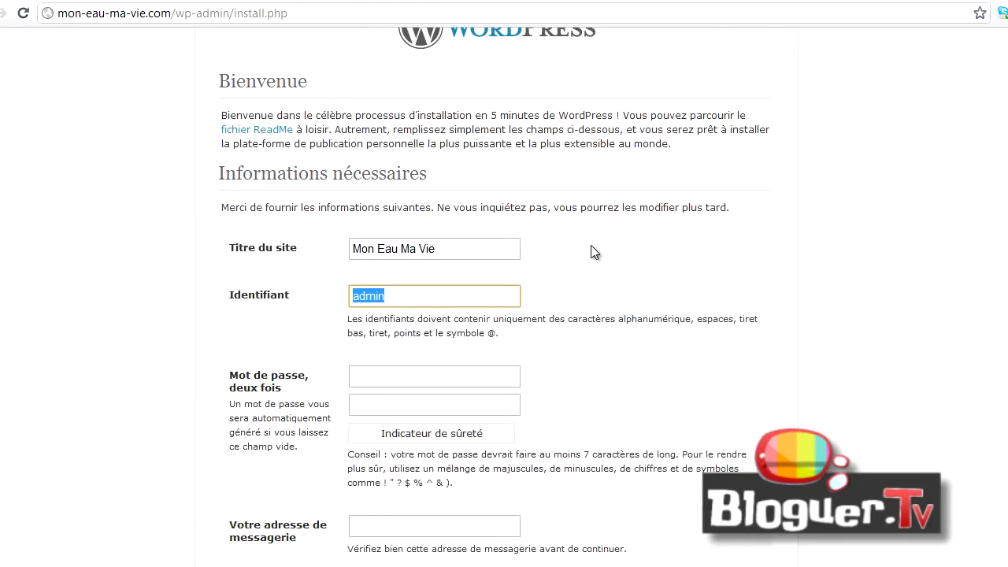
Enter the admin account's password twice in the WordPress installation form.
scroll(551, 329, "down", 3)
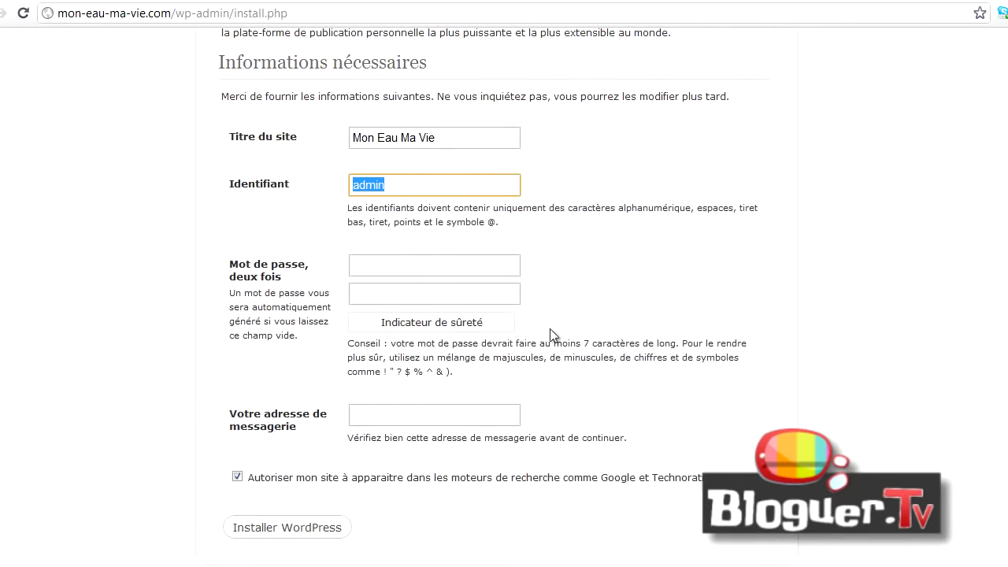
left_click(429, 269)
type("••")
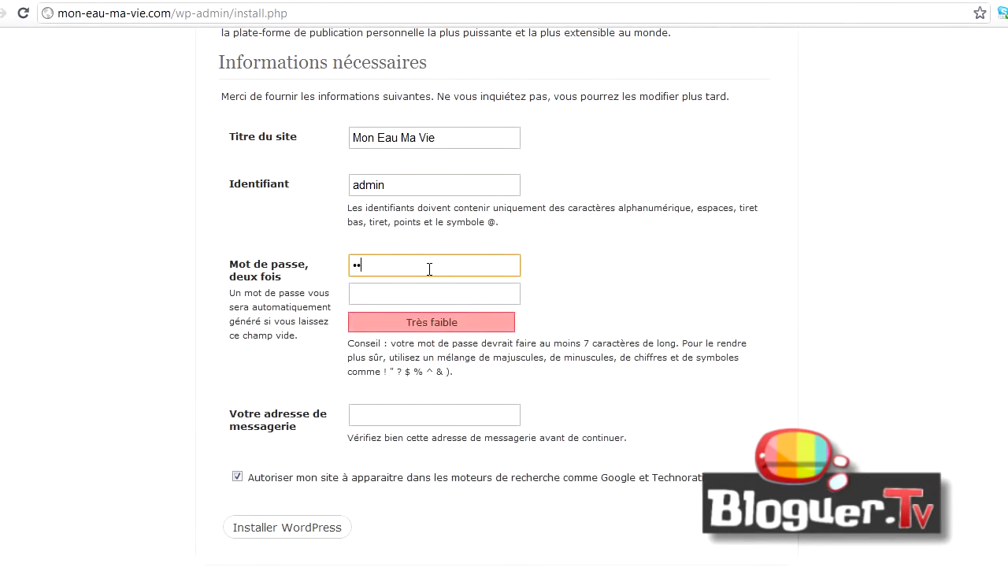
type("•••••••")
key("Tab")
type("•••••••••")
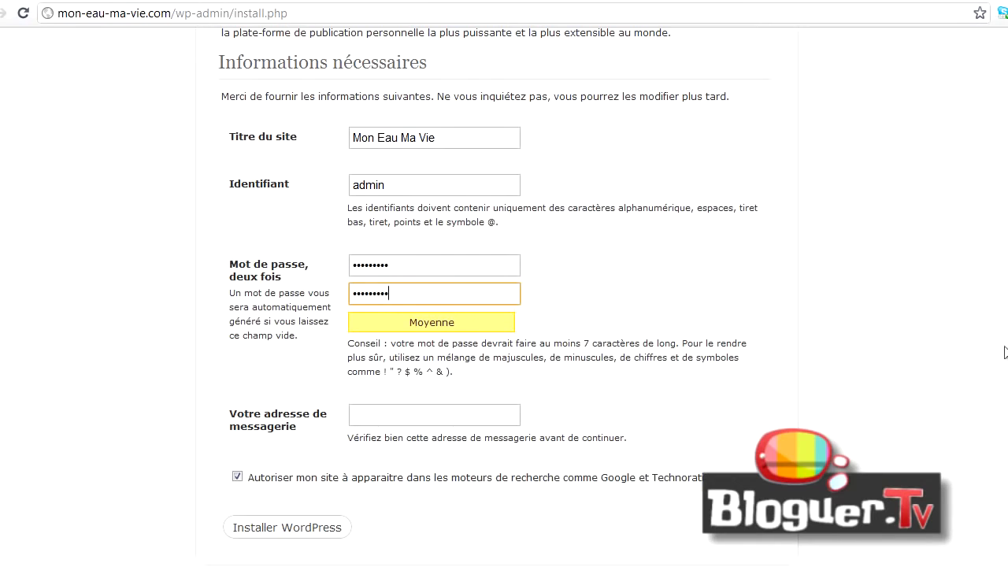
scroll(1004, 352, "down", 1)
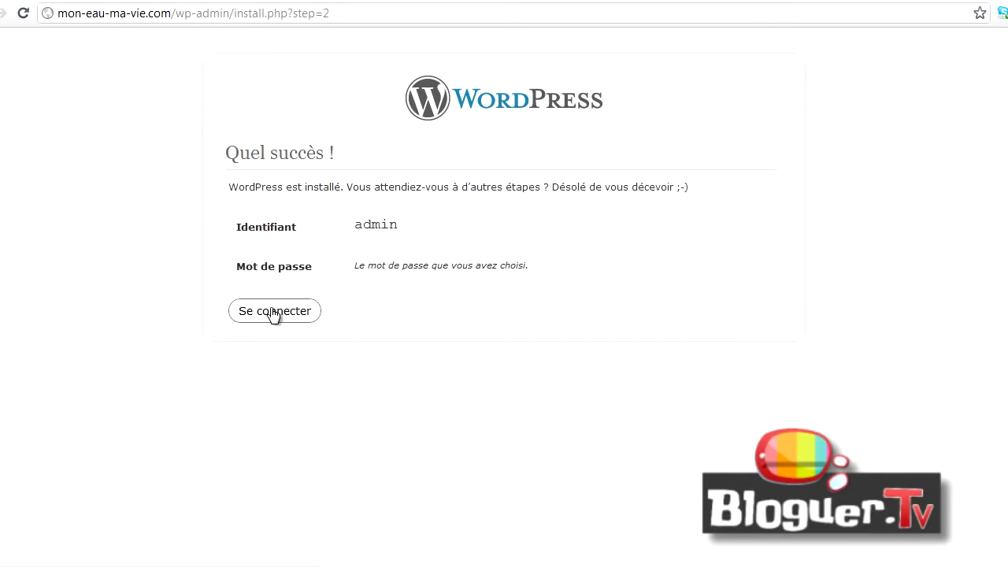
Log in to the WordPress administration as admin with Se souvenir de moi enabled.
left_click(274, 311)
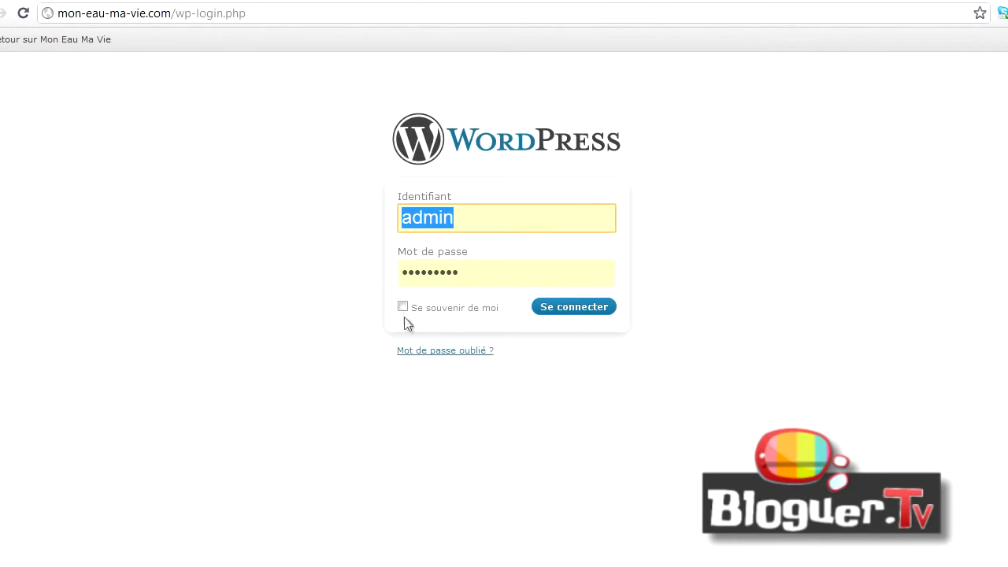
left_click(408, 308)
left_click(565, 308)
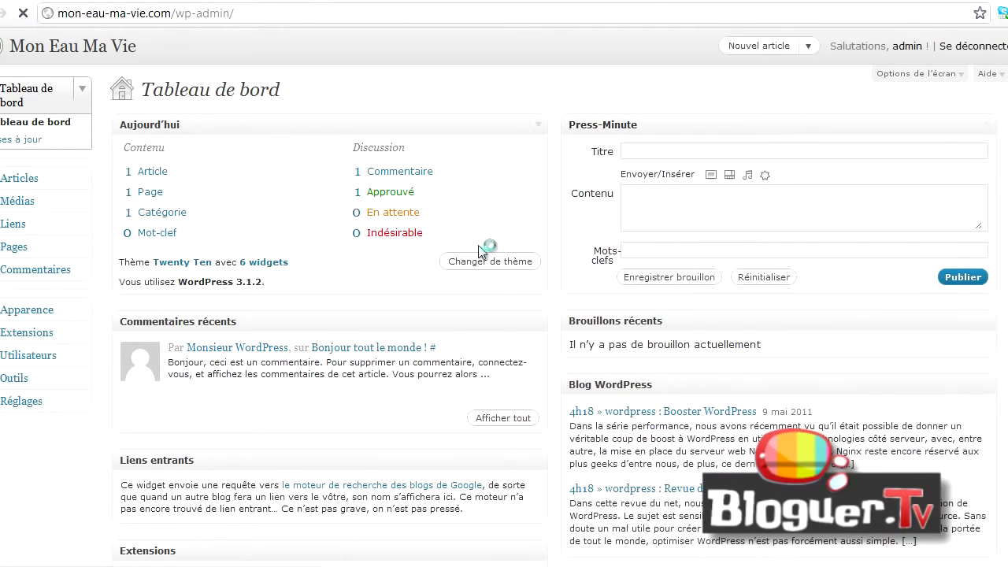
In the permalink settings, choose Structure personnalisée and set it to /%postname%/.
left_click(9, 403)
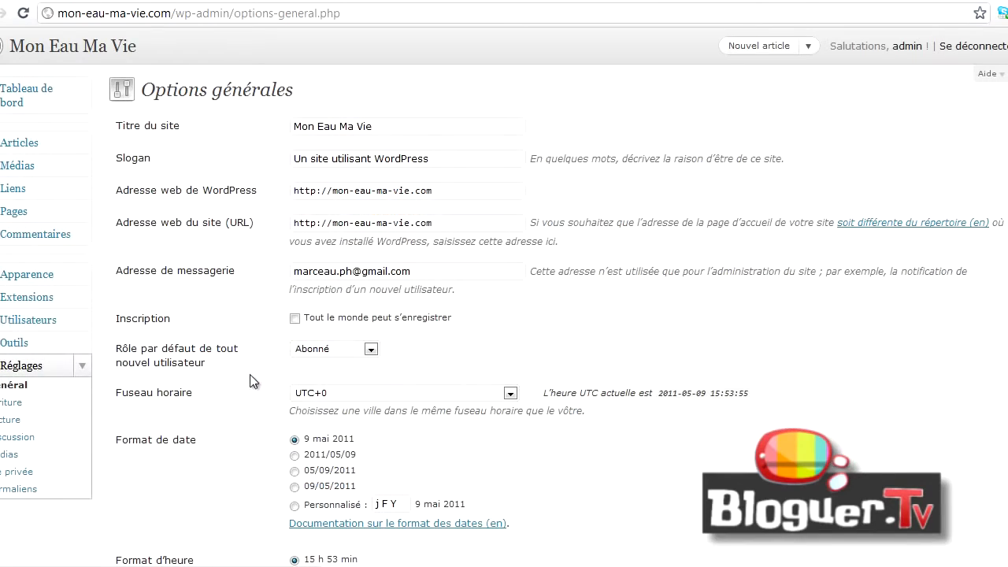
scroll(503, 315, "down", 1)
scroll(93, 337, "down", 2)
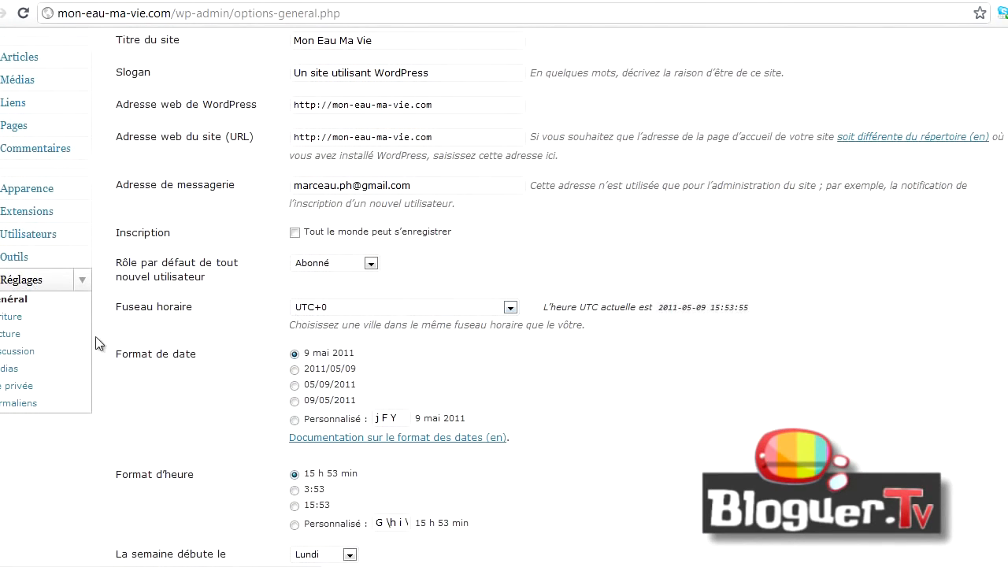
left_click(19, 402)
left_click(121, 325)
left_click(304, 319)
type("/")
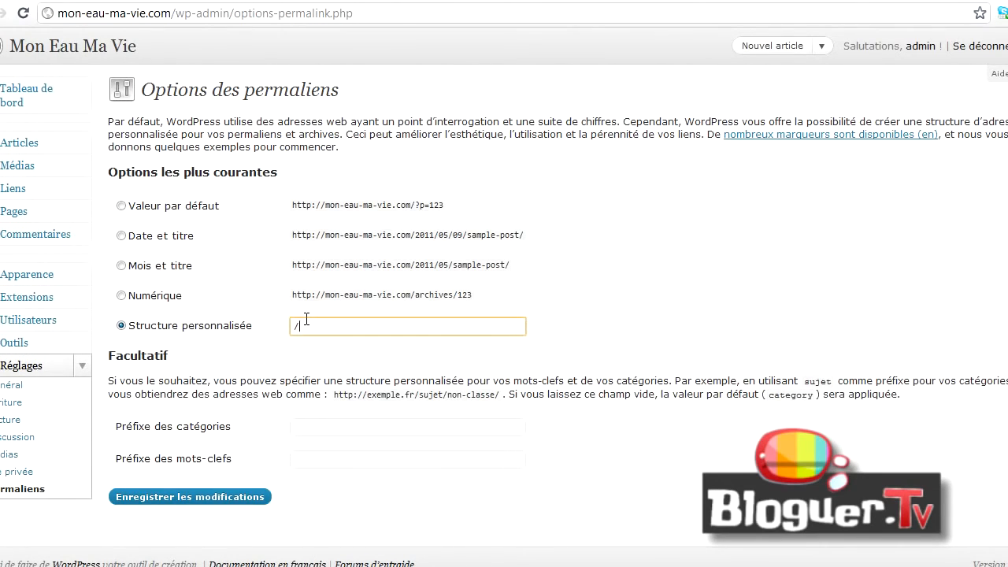
type("%po")
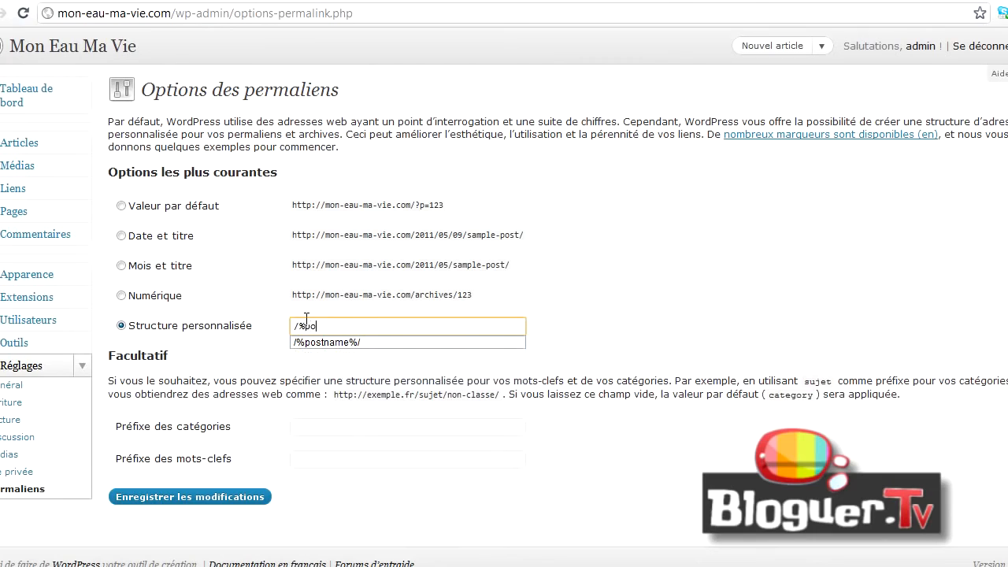
type("stname%/")
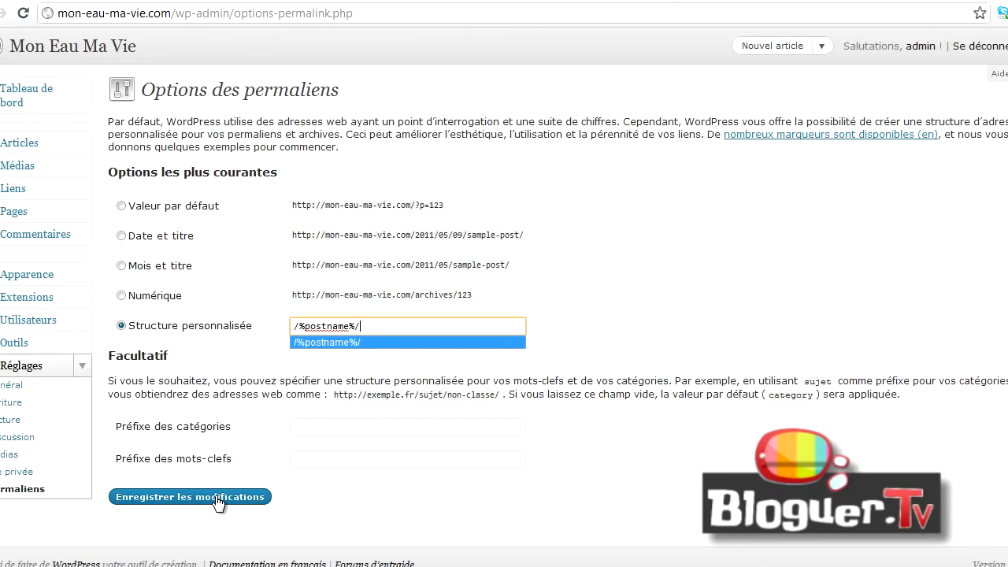
Save the permalinks with category prefix articles and tag prefix conseils, and open the site's front page.
left_click(313, 426)
type("arti")
key("Down")
key("Tab")
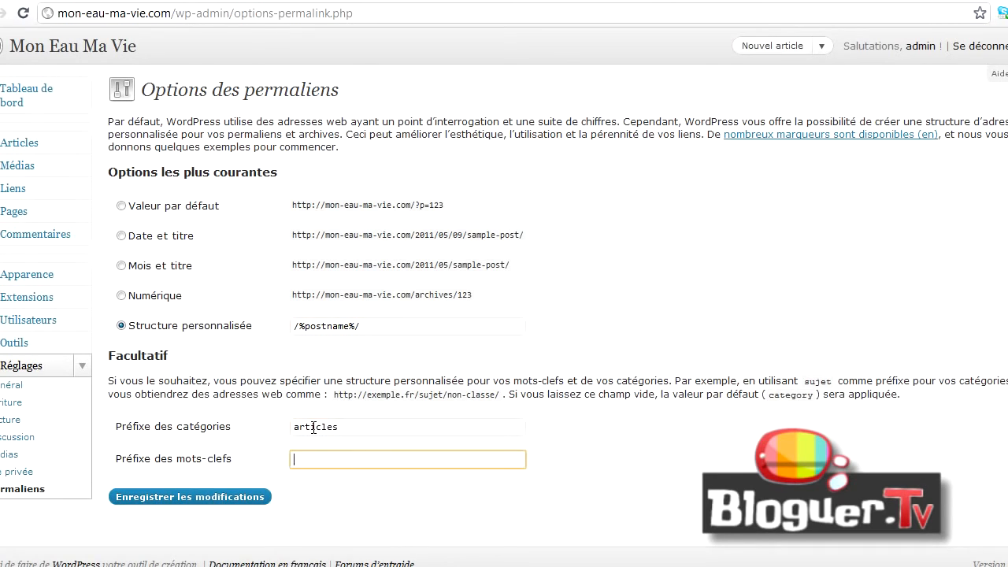
type("con")
key("Down")
key("Tab")
left_click(203, 498)
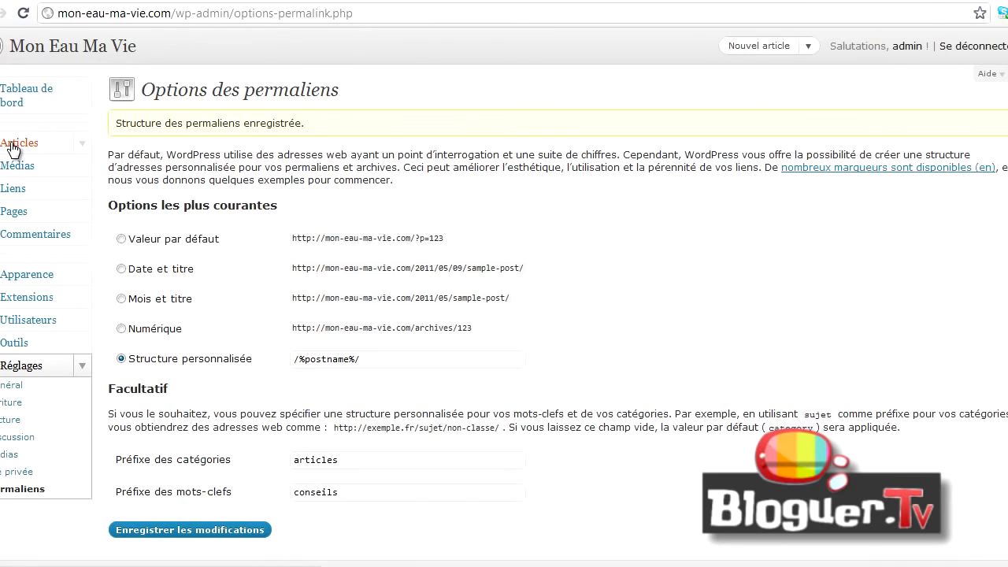
left_click(45, 47)
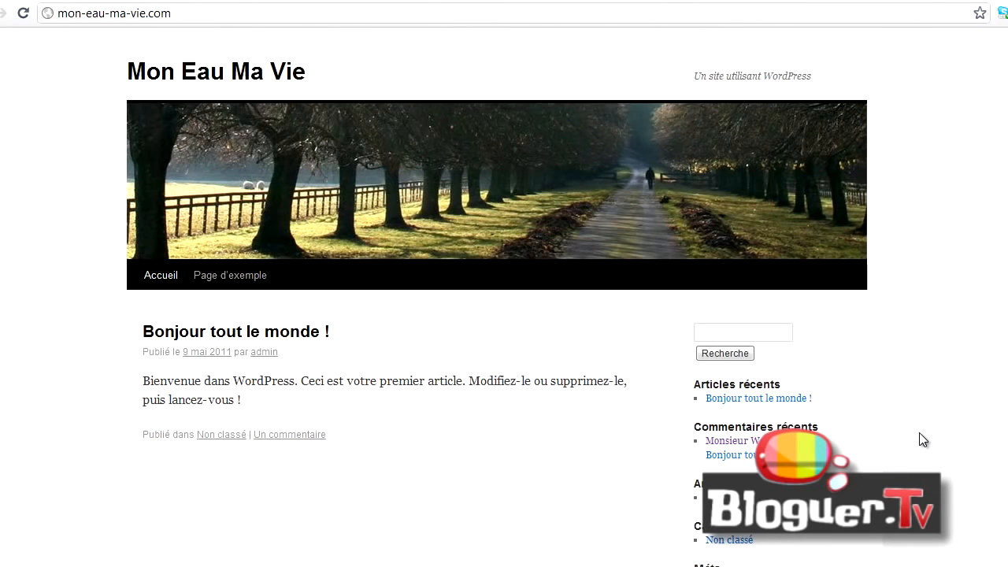